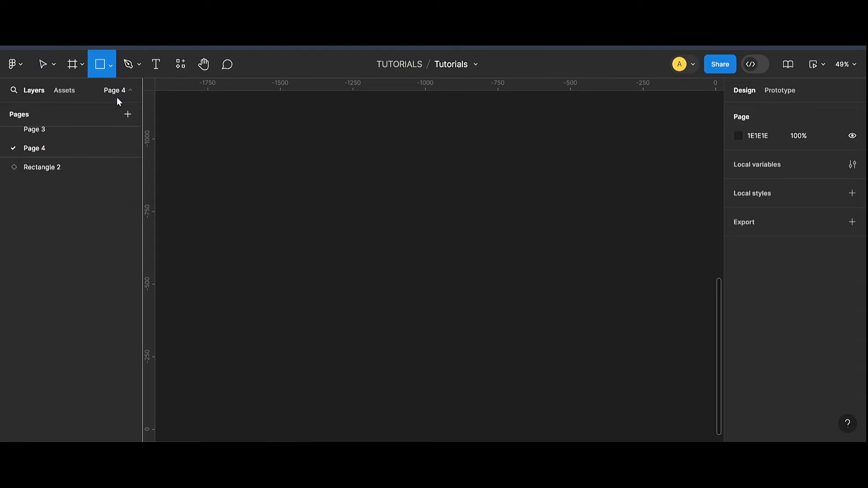
Draw a square, setting its width and height to 260 and its corner radius to 16.
left_click_drag(345, 169, 413, 237)
left_click(785, 162)
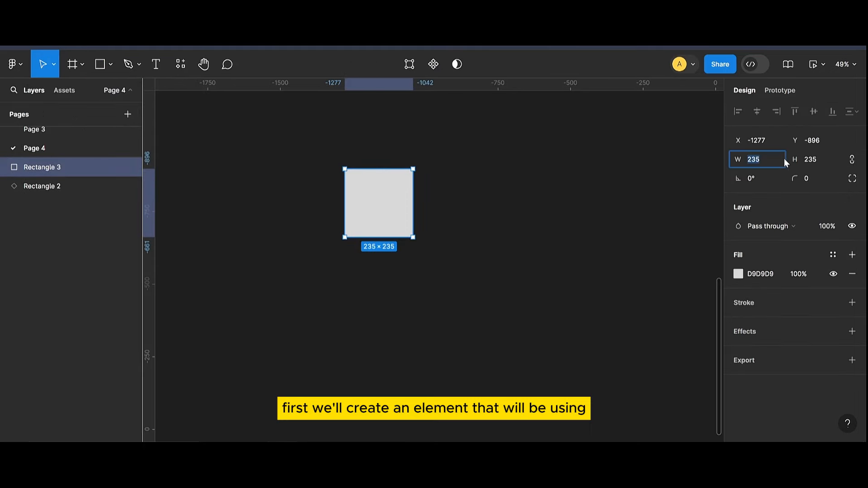
type("277")
left_click(815, 159)
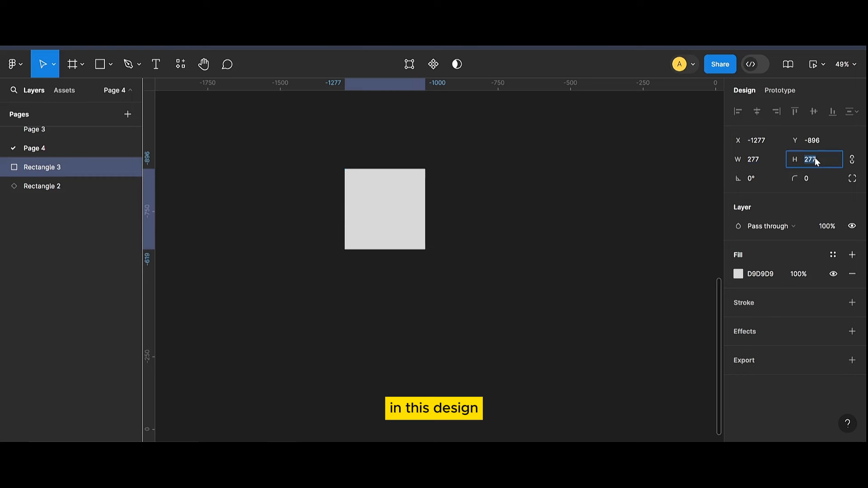
type("2")
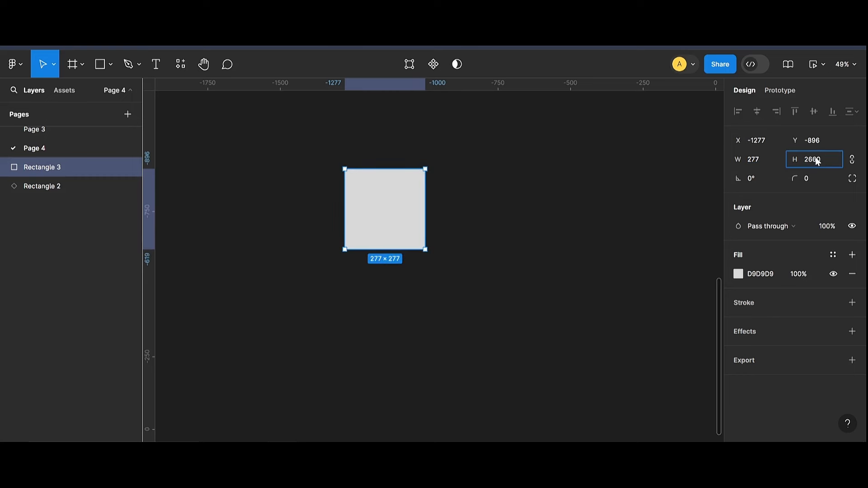
type("60")
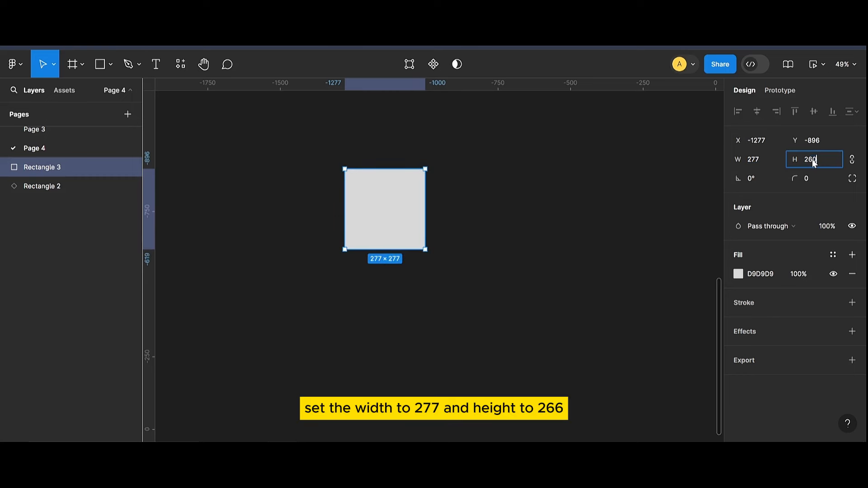
left_click(808, 180)
type("16")
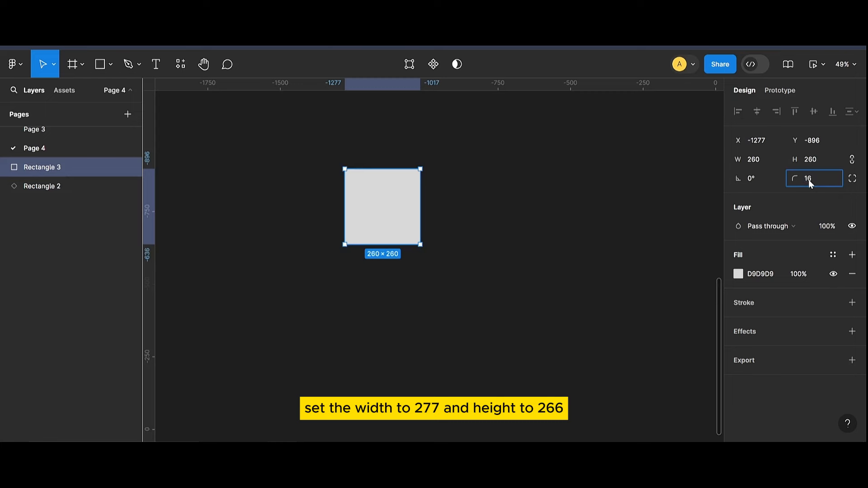
left_click(620, 252)
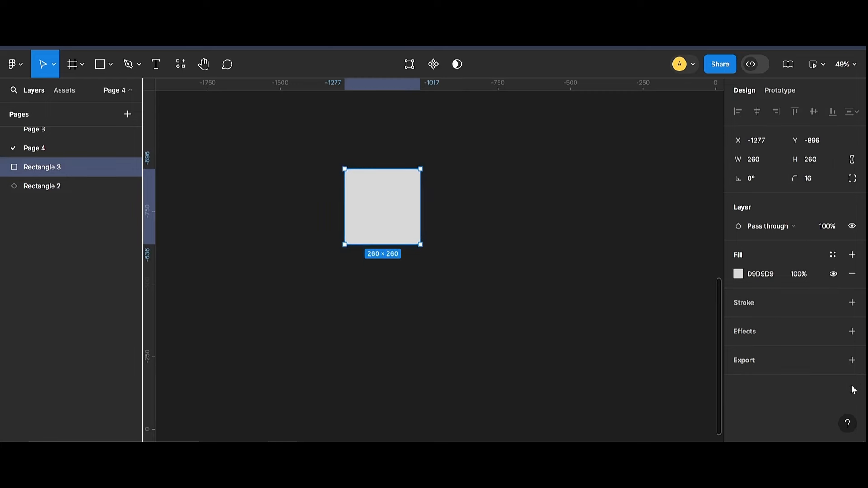
Fill the rounded square with pale yellow F2E77F and move it aside to make room on the canvas.
left_click(736, 274)
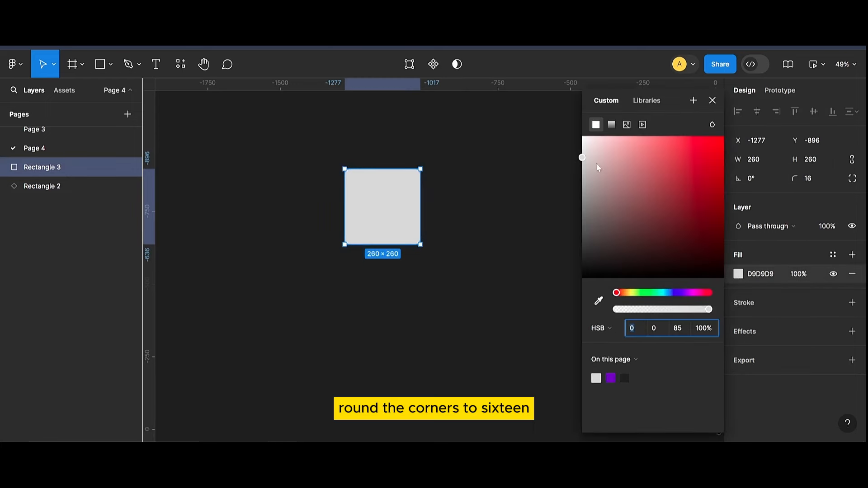
left_click(636, 293)
left_click(631, 150)
left_click(631, 293)
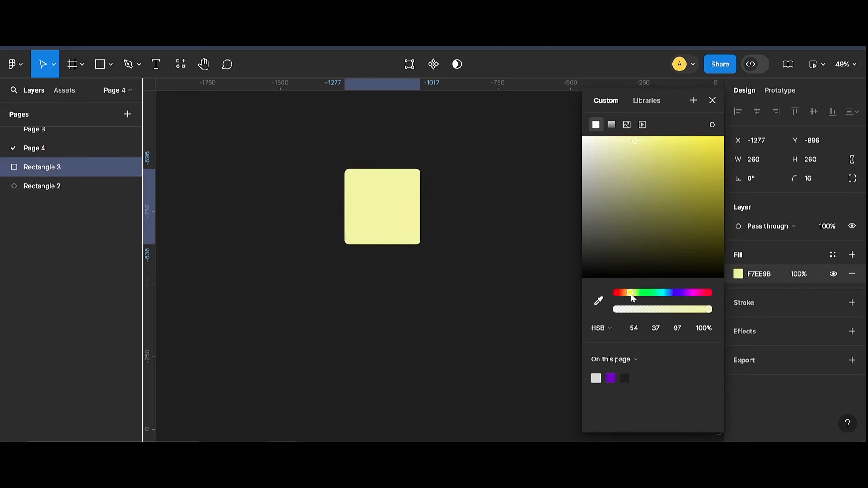
left_click(651, 143)
mouse_move(651, 143)
left_mouse_down()
mouse_move(682, 140)
mouse_move(634, 147)
mouse_move(649, 150)
mouse_move(647, 141)
left_mouse_up()
left_click(360, 240)
left_click(739, 272)
left_click(712, 100)
left_click_drag(373, 223, 234, 206)
left_click(339, 225)
Add an iPhone 13 & 14 frame beside the yellow square and rename it 1.
left_click(82, 75)
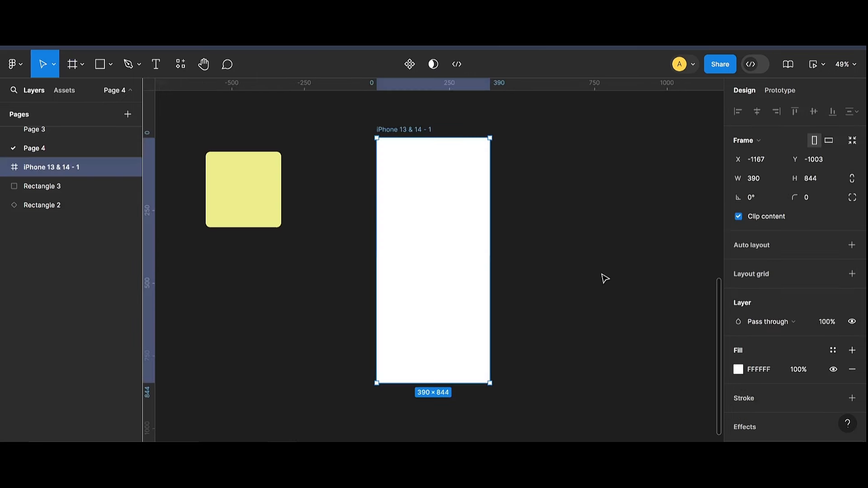
double_click(414, 131)
type("1")
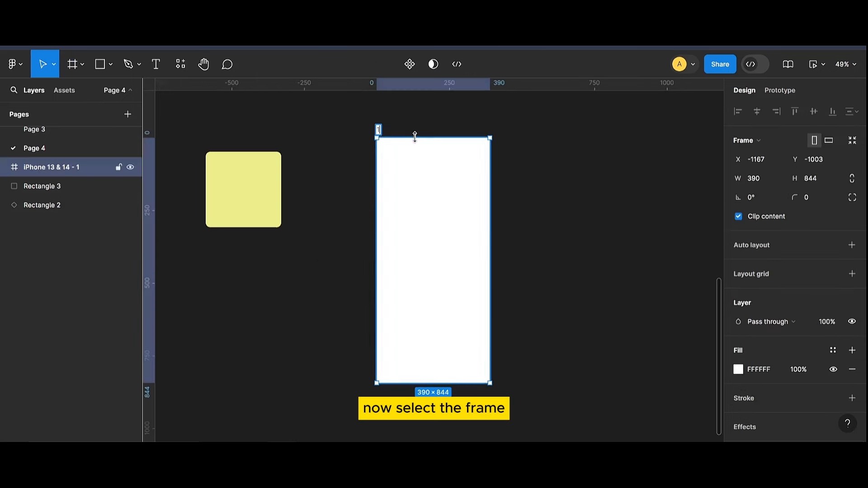
left_click(308, 279)
Rotate the yellow square to -45° and place it centred over frame 1's top edge, with its lower corner inside the frame.
left_click(276, 157)
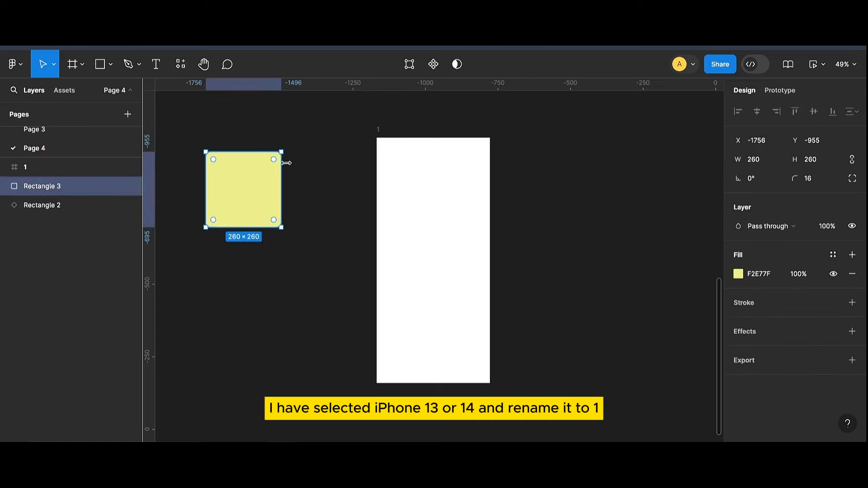
left_click_drag(289, 150, 314, 199)
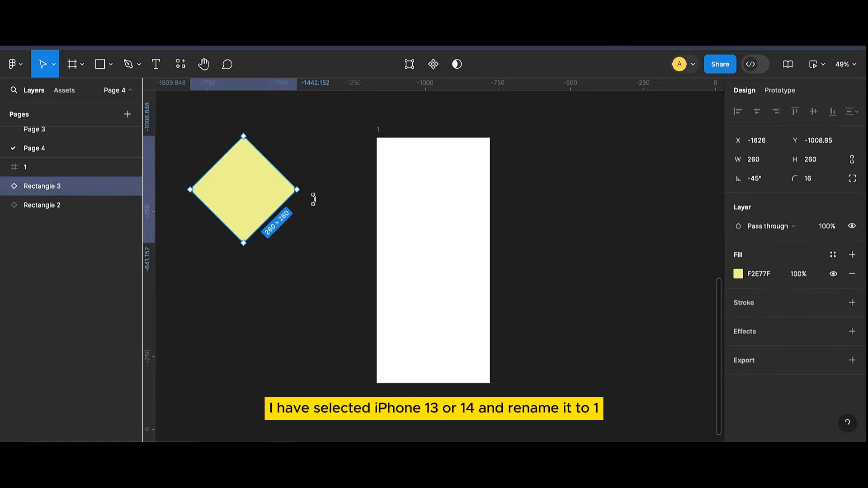
left_click(299, 241)
left_click_drag(254, 200, 442, 147)
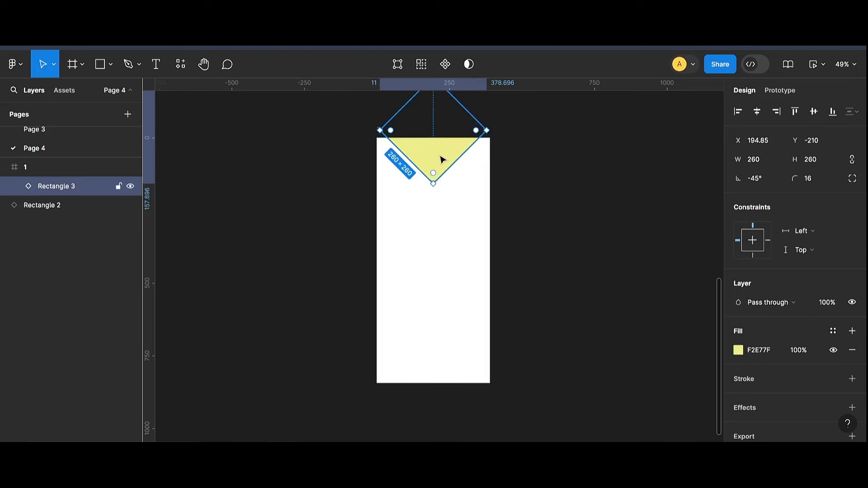
key("Escape")
Duplicate the diamond and place the copy centred over frame 1's bottom edge at Y 793, with its upper corner inside.
left_click(439, 170)
left_click_drag(439, 206, 434, 400)
key("Escape")
left_click_drag(48, 169, 54, 197)
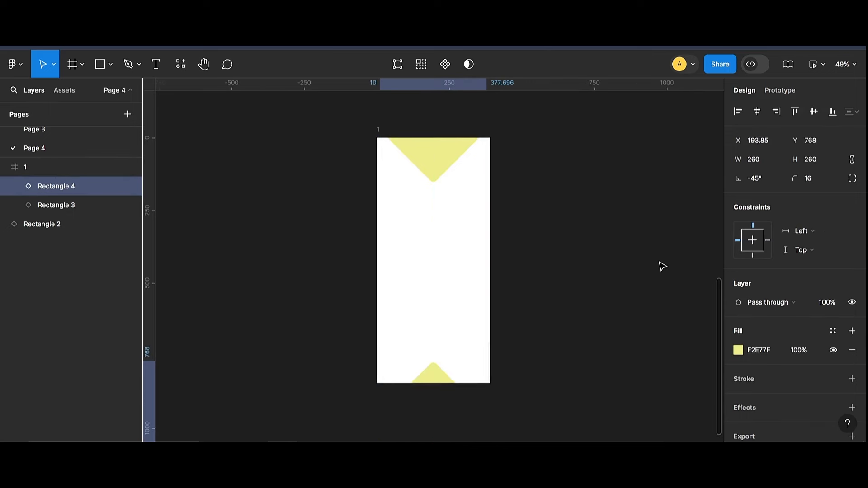
key("Left")
key("Left")
key("Down")
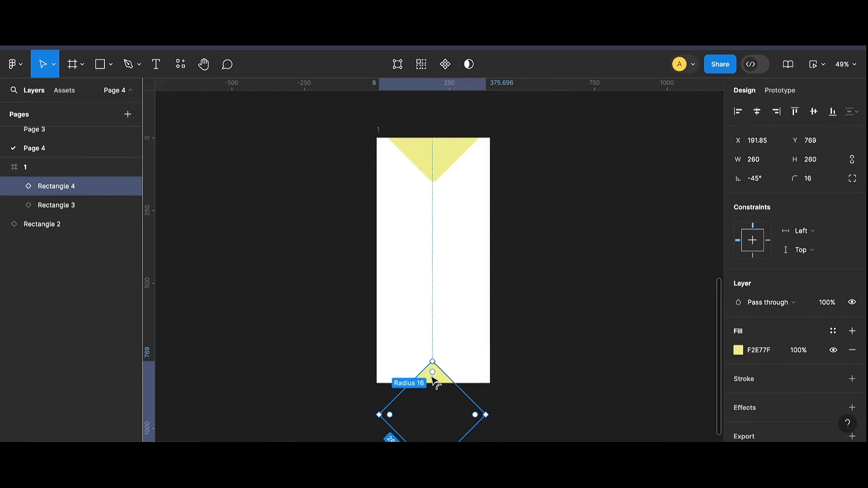
left_click_drag(432, 378, 432, 381)
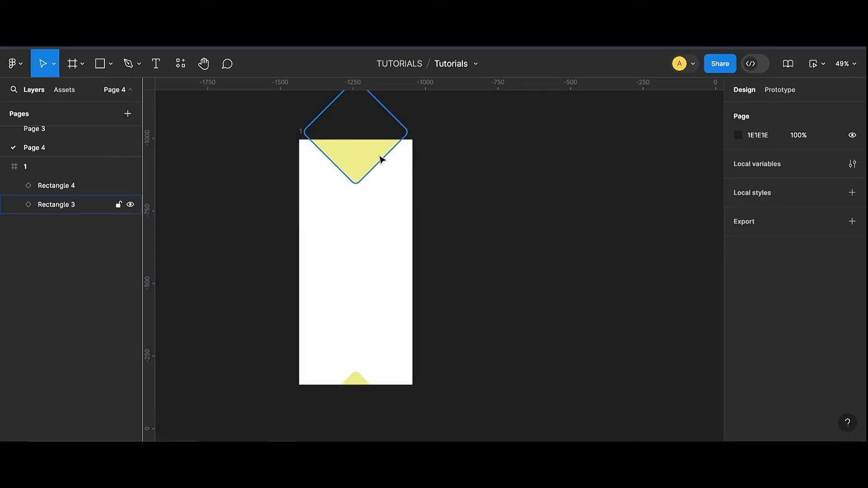
Rename the upper diamond's layer top and the lower diamond's layer bottom.
left_click(380, 157)
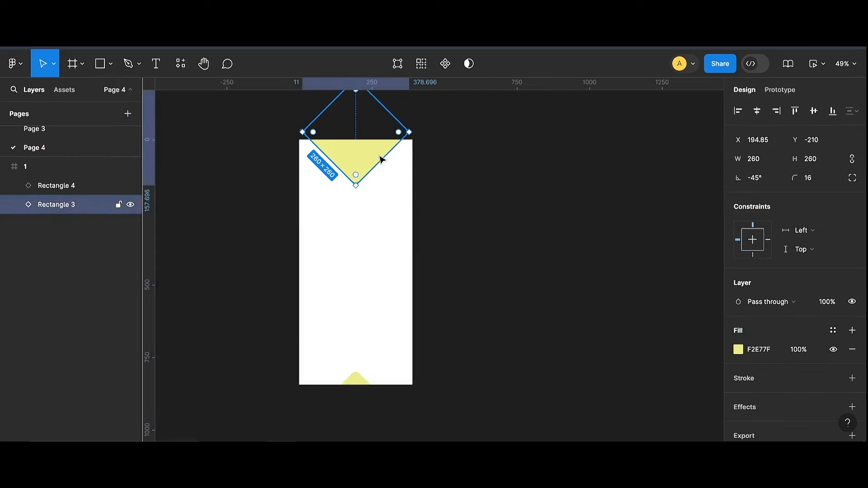
double_click(57, 205)
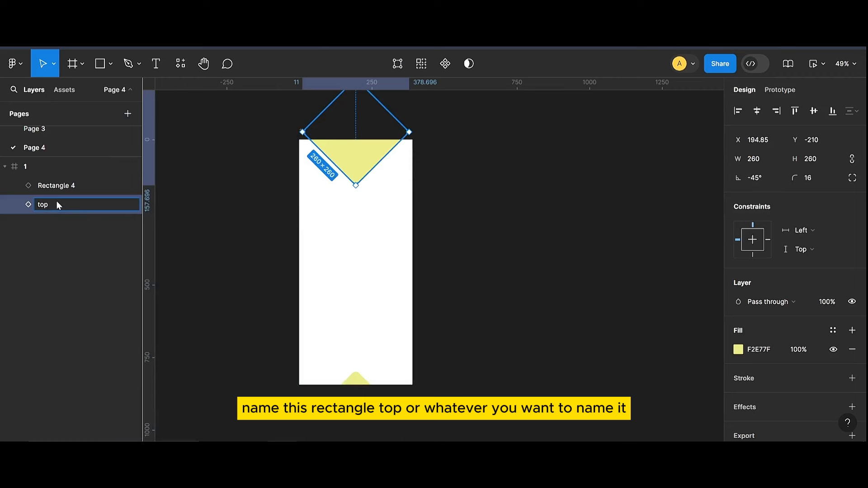
left_click(62, 190)
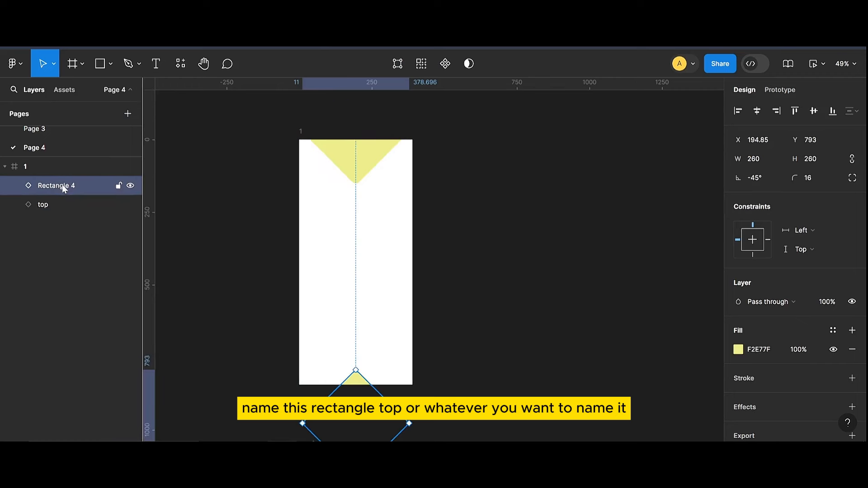
double_click(64, 186)
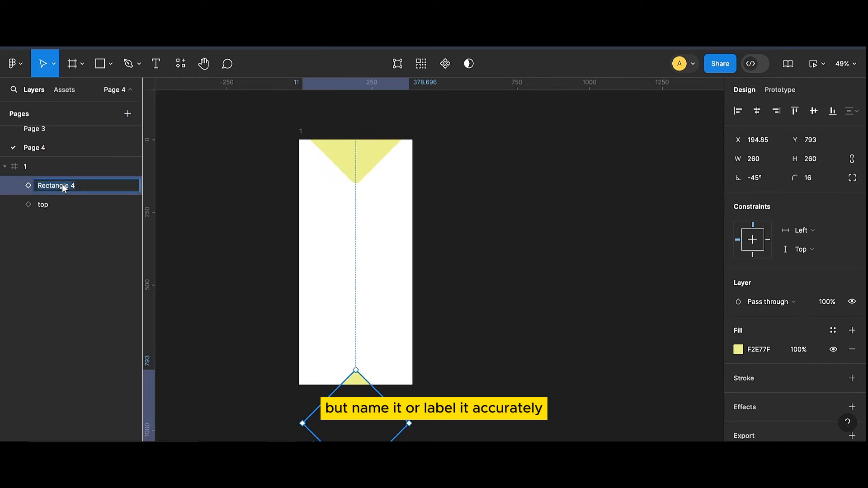
type("bott")
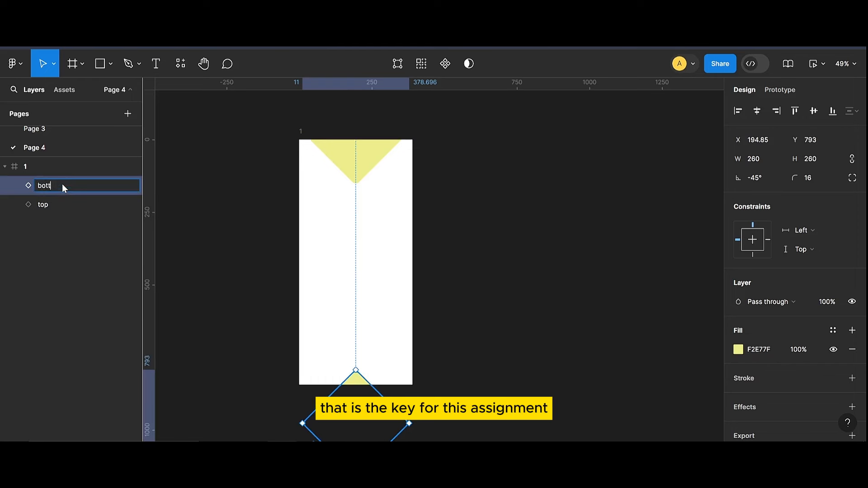
type("om")
Reorder the layers in frame 1 so that top sits above bottom.
left_click(78, 205)
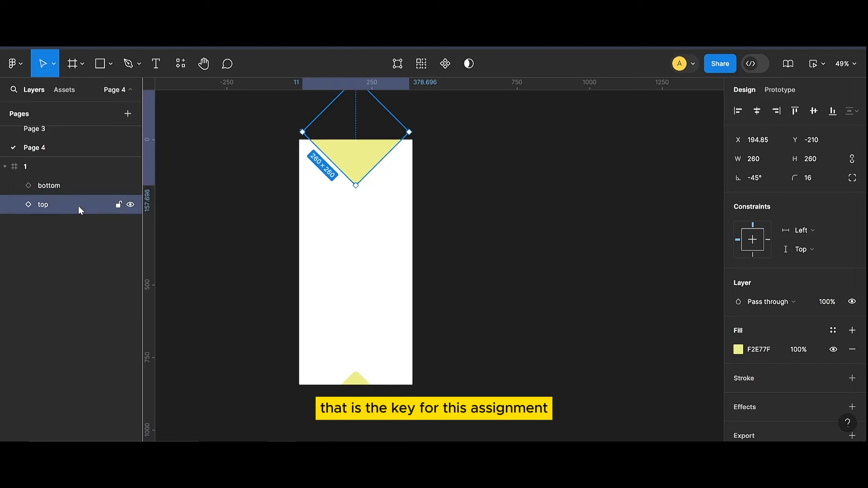
left_click_drag(69, 204, 64, 182)
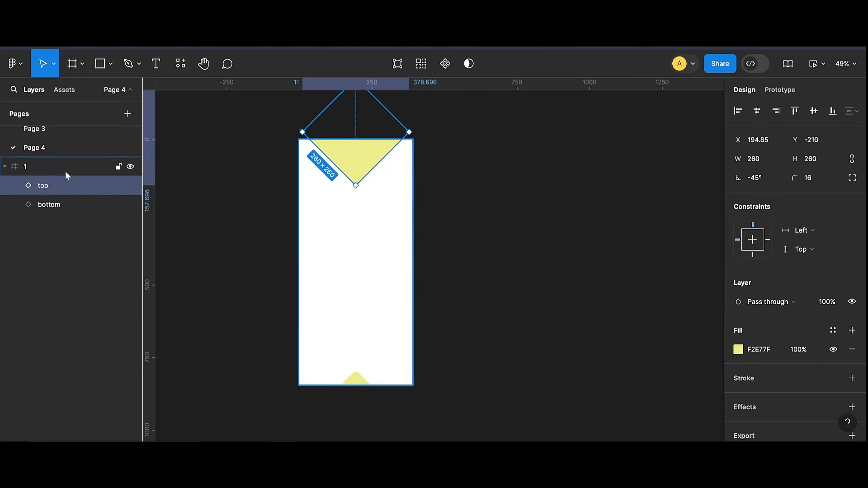
left_click(224, 249)
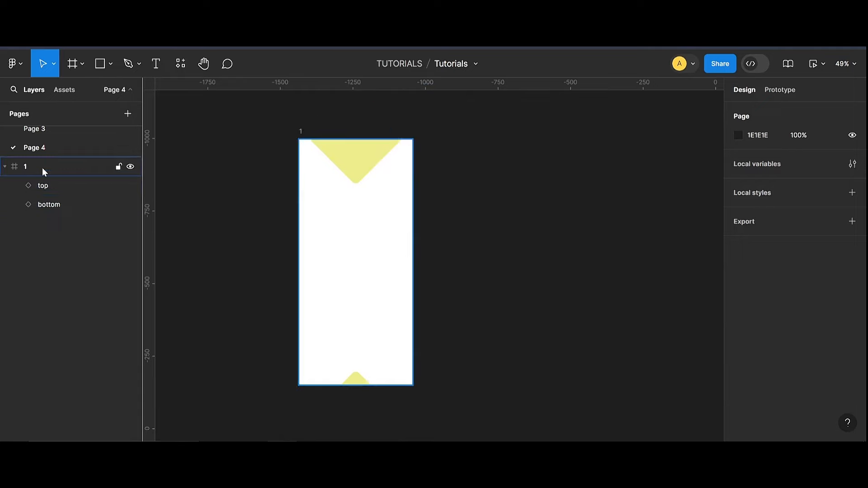
Set the bottom diamond's layer blend mode to Plus darker.
left_click(302, 137)
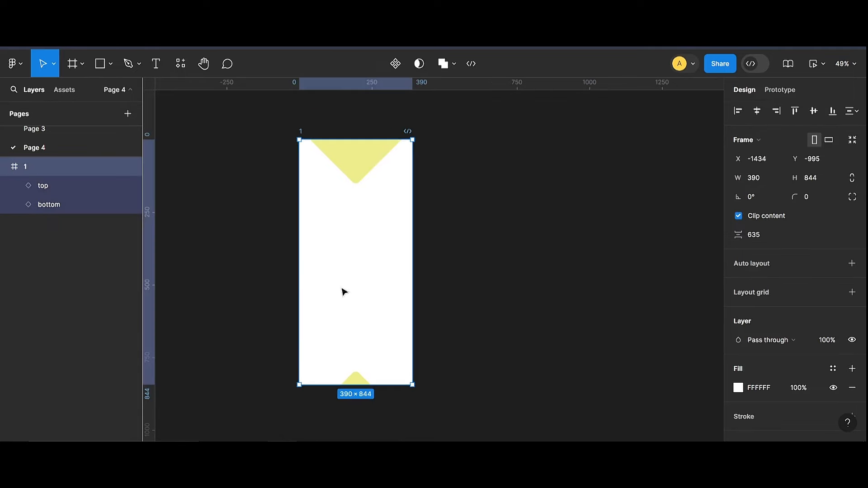
left_click(362, 378)
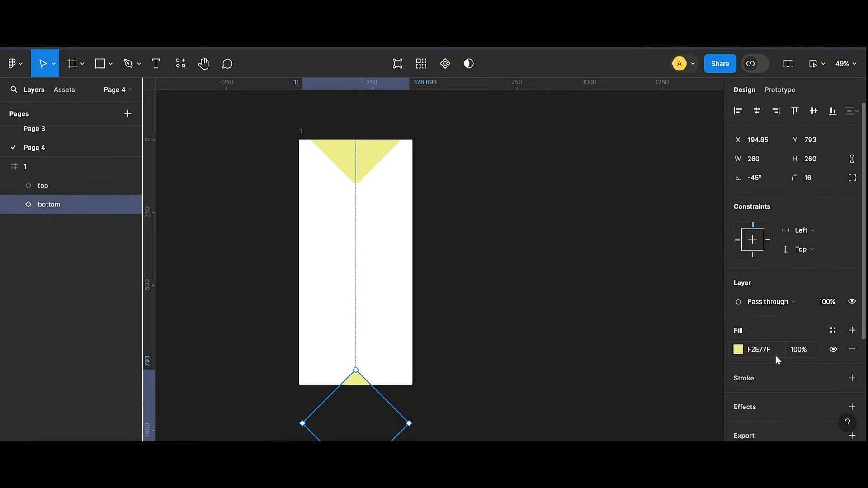
left_click(764, 302)
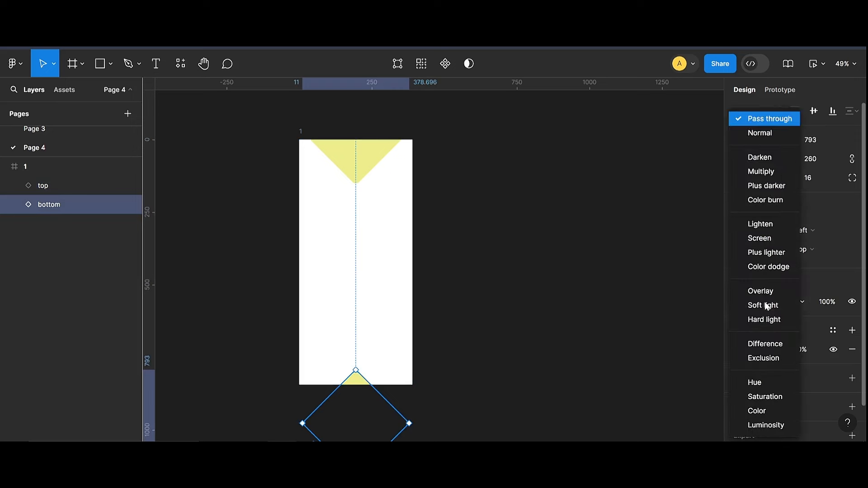
left_click(765, 189)
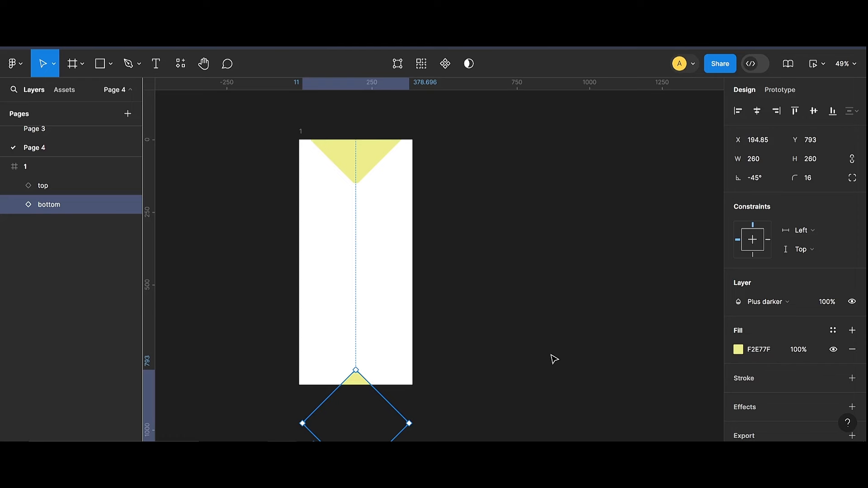
Duplicate frame 1 beside the original with a gap of 114 and rename the copy 2.
left_click(303, 132)
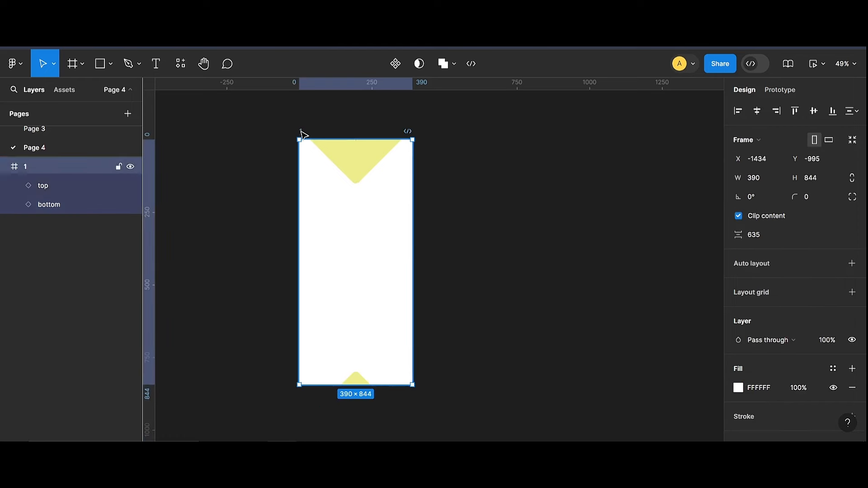
left_click_drag(342, 136, 489, 139)
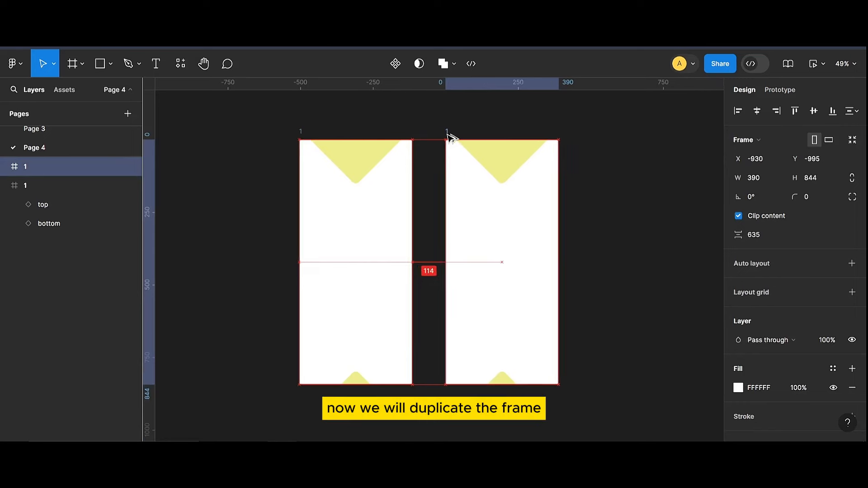
Move the bottom diamond in frame 2 straight up to Y 54, near the upper part of the frame.
left_click(504, 379)
key("Up")
key("Up")
key("Up")
key("Up")
key("Up")
key("Up")
key("Up")
key("Up")
key("Up")
key("Up")
key("Up")
key("Up")
key("Up")
key("Up")
key("Up")
key("Up")
key("Up")
key("Up")
key("Up")
key("Up")
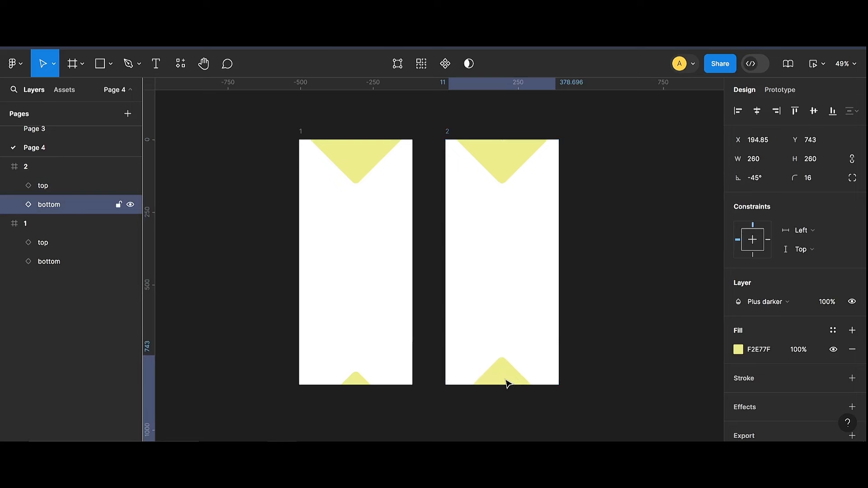
left_click_drag(506, 378, 506, 221)
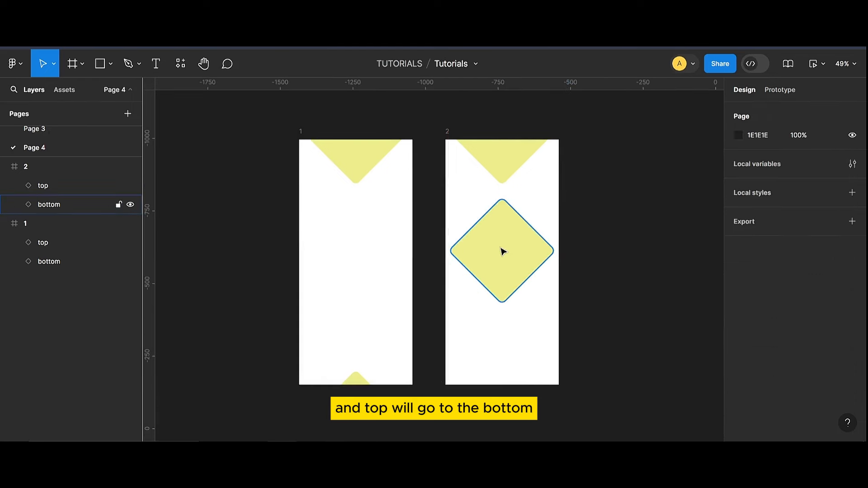
left_click(502, 245)
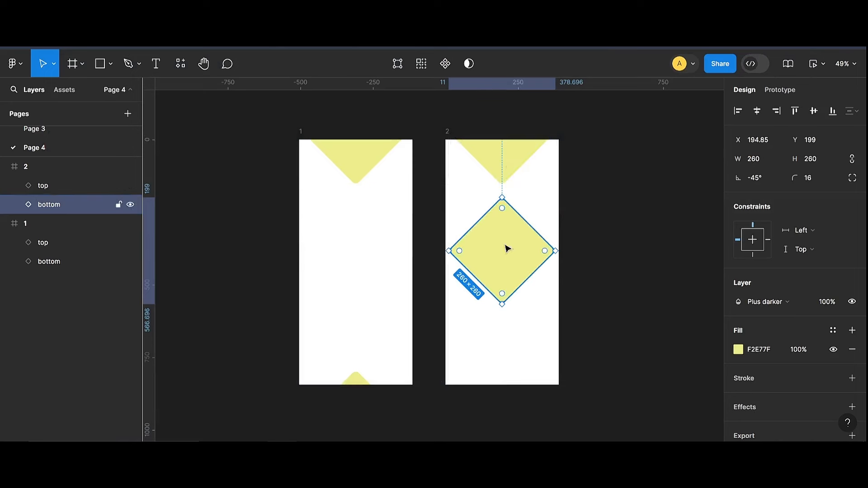
left_click_drag(507, 248, 507, 191)
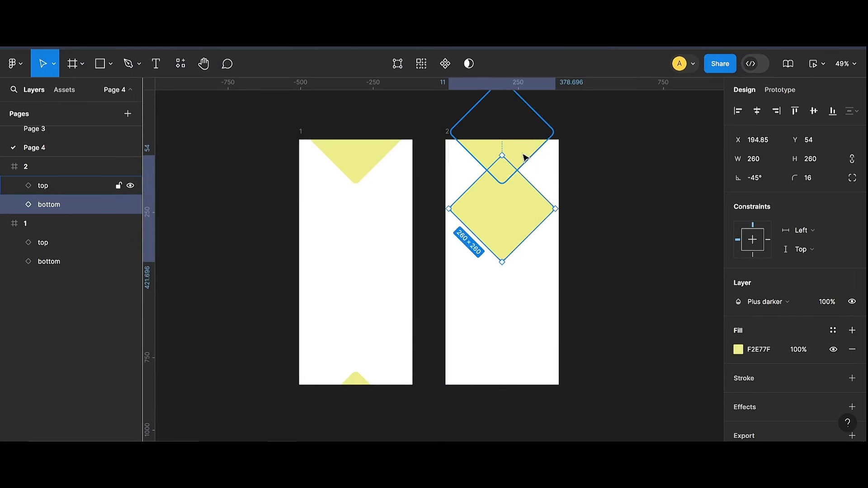
Overlap the two diamonds at frame 2's upper edge, with the top diamond at X 194.85, Y -61, slightly lower than the bottom diamond.
left_click_drag(524, 158, 522, 273)
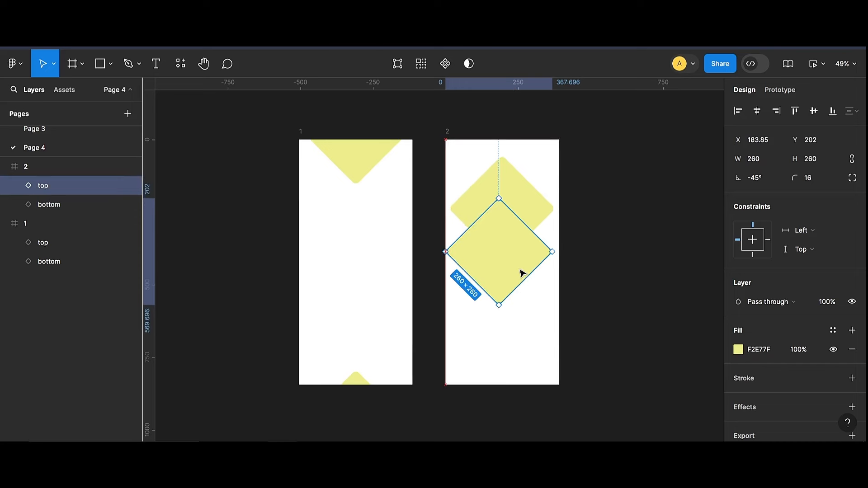
left_click(520, 199)
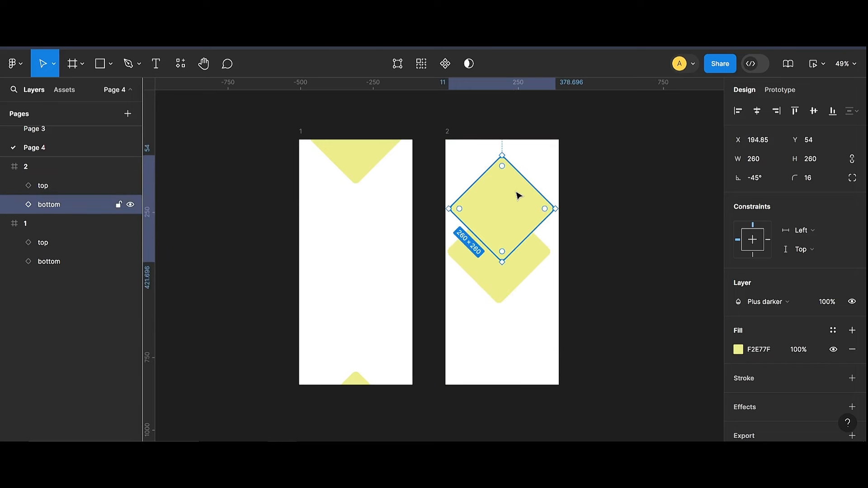
left_click_drag(518, 186, 517, 145)
left_click(513, 256)
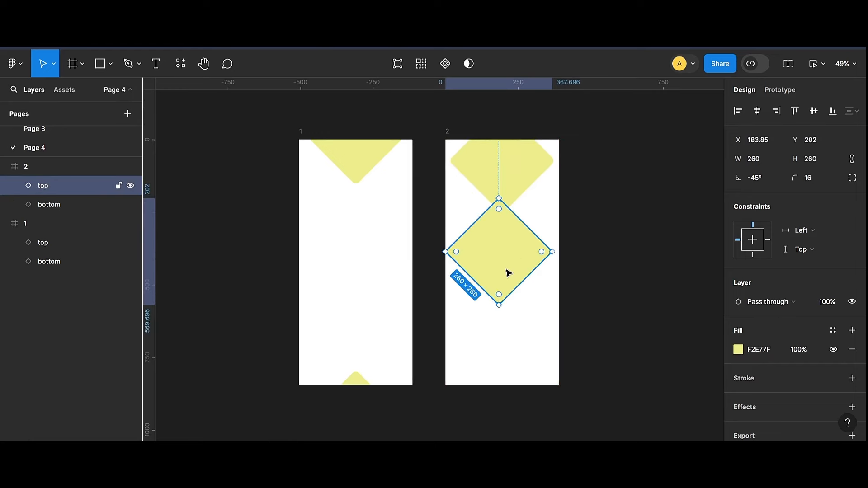
left_click_drag(507, 259, 511, 202)
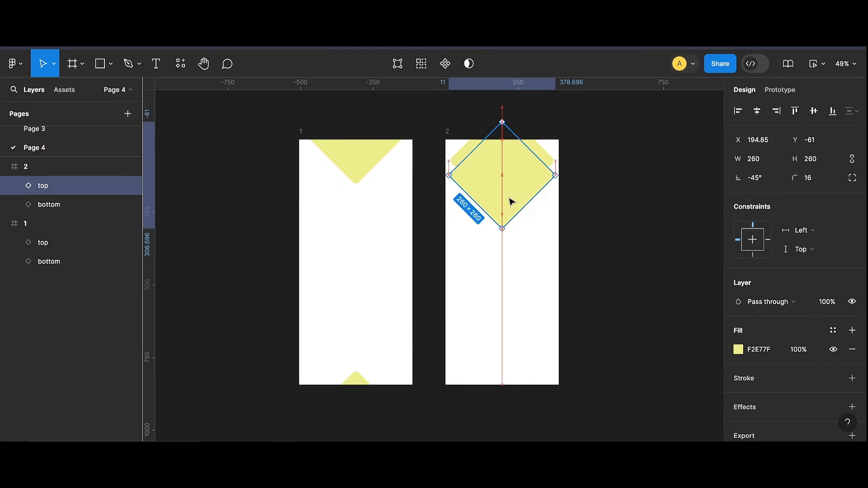
left_click(609, 223)
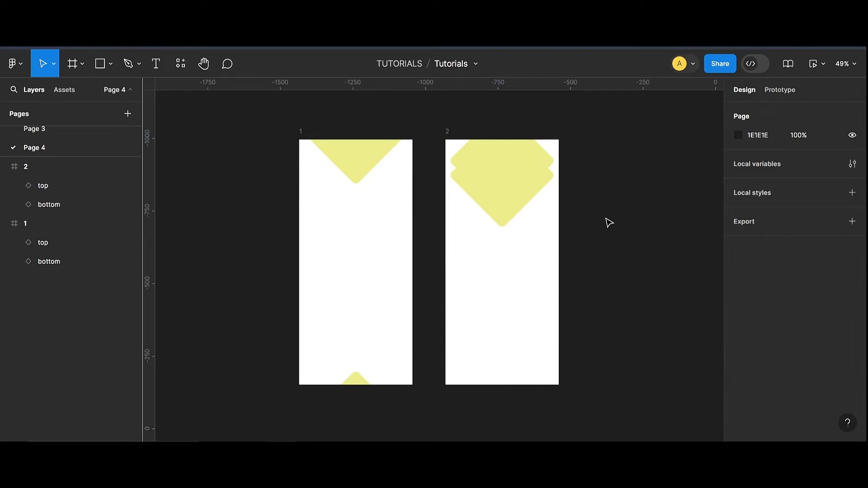
left_click(500, 215)
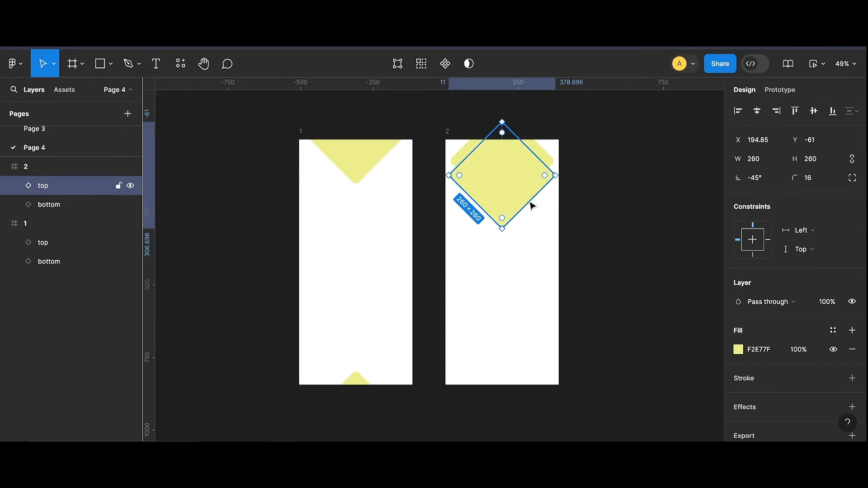
left_click(600, 223)
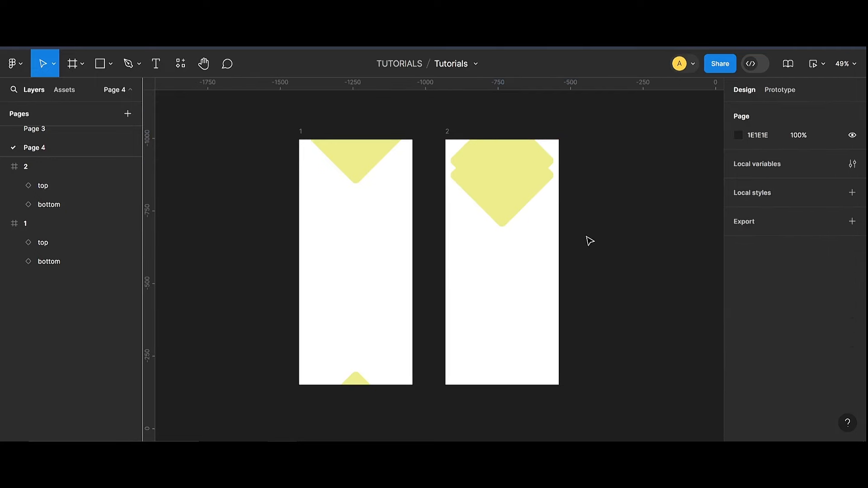
scroll(537, 229, "up", 5)
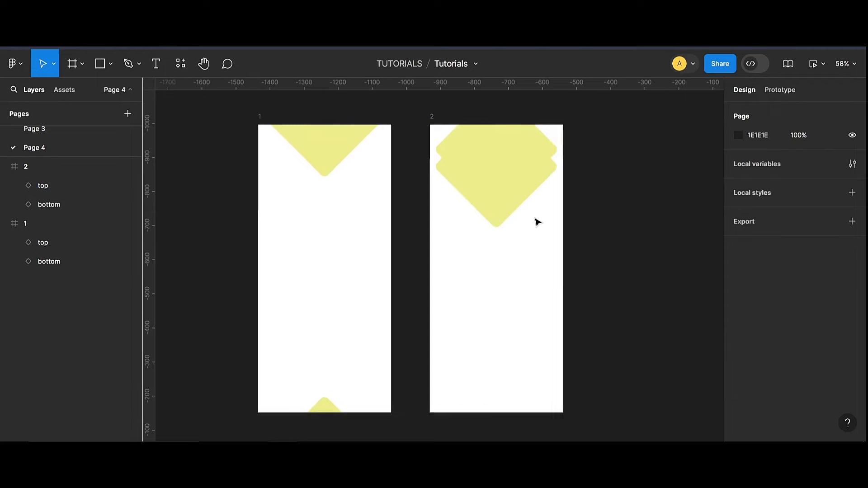
left_click(506, 212)
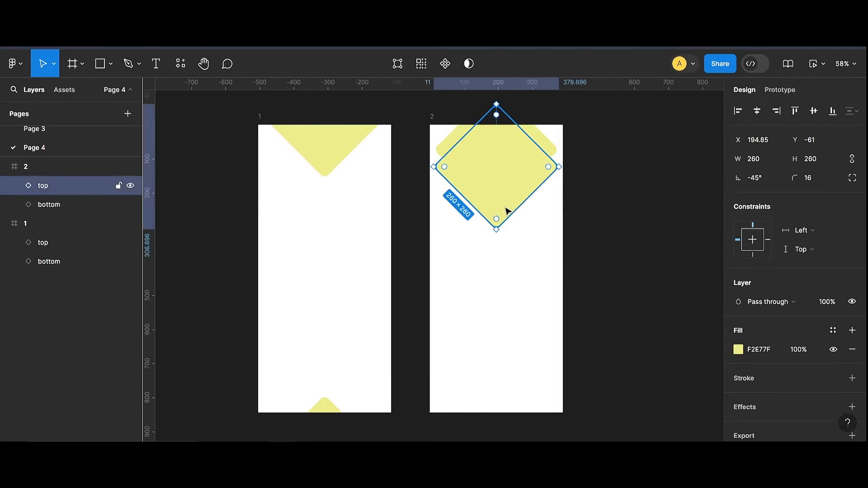
left_click(593, 213)
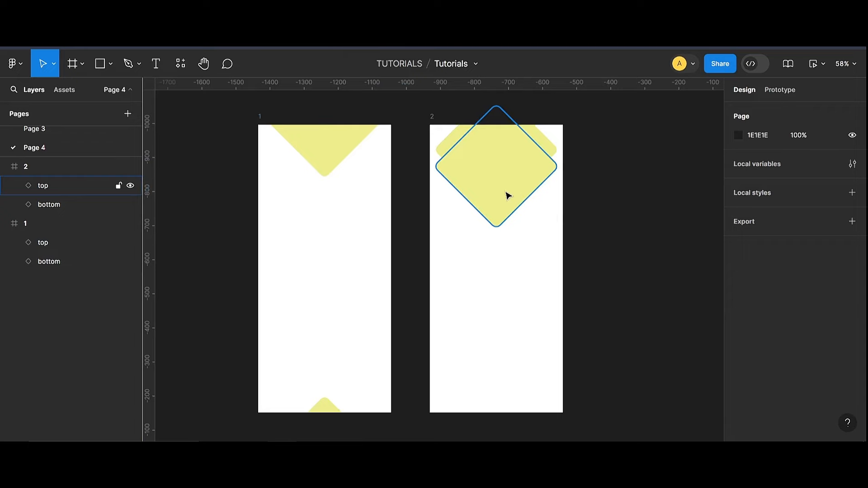
Reorder the layers in frame 2 so that bottom sits above top.
left_click(432, 118)
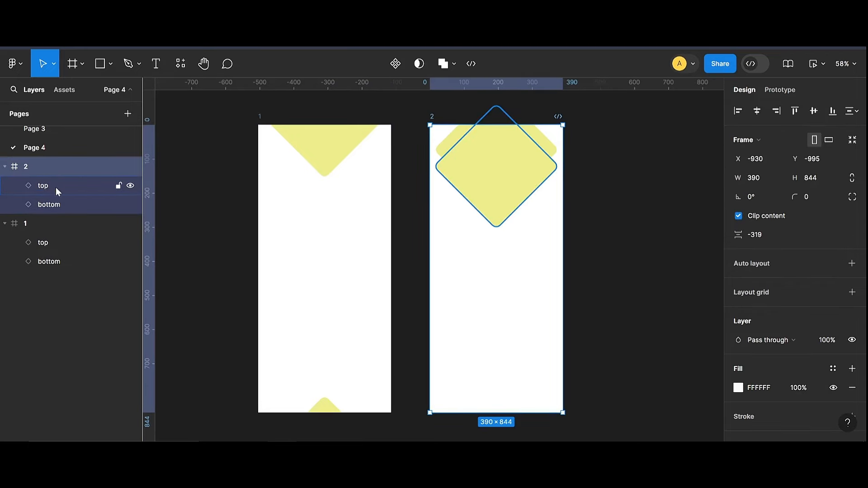
mouse_move(55, 187)
left_mouse_down()
mouse_move(69, 184)
mouse_move(70, 208)
left_mouse_up()
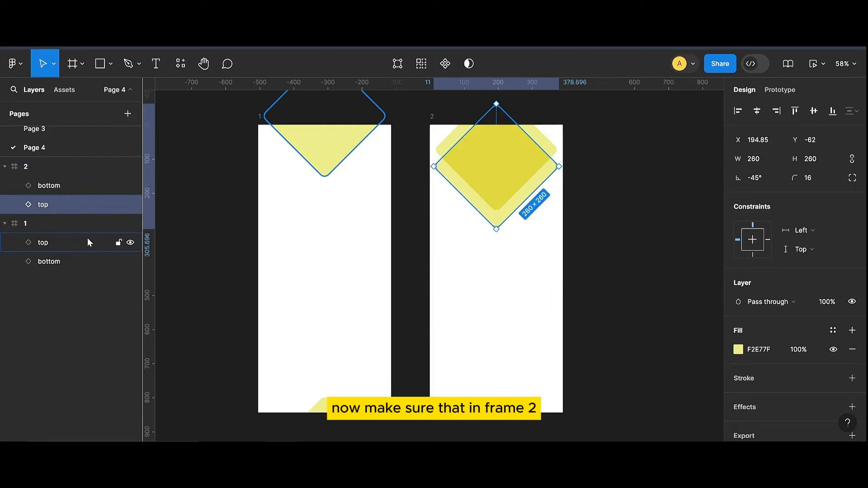
left_click(578, 219)
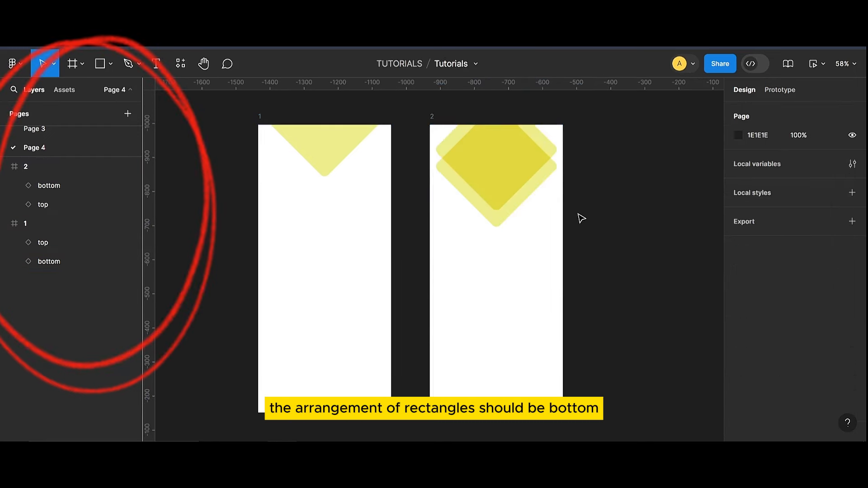
Select all four diamonds in both frames and change their fill to the stronger yellow E9D737.
left_click_drag(517, 188, 451, 218)
left_click(325, 163, "shift")
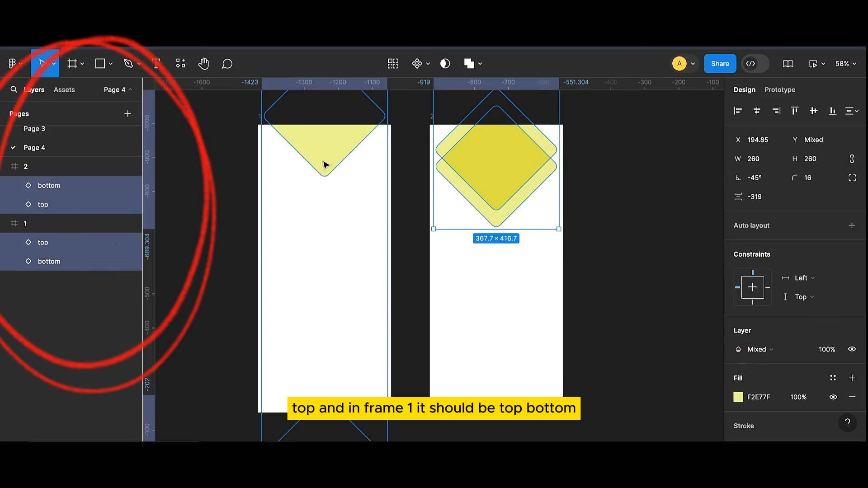
scroll(800, 343, "down", 3)
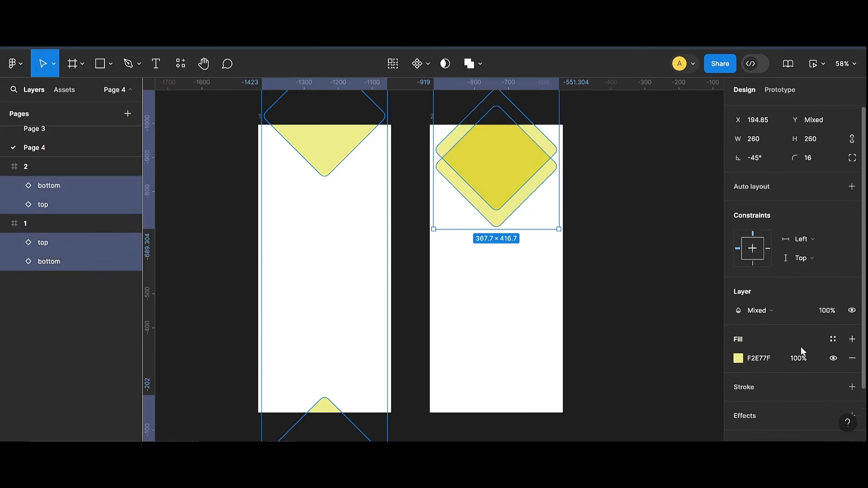
left_click(738, 313)
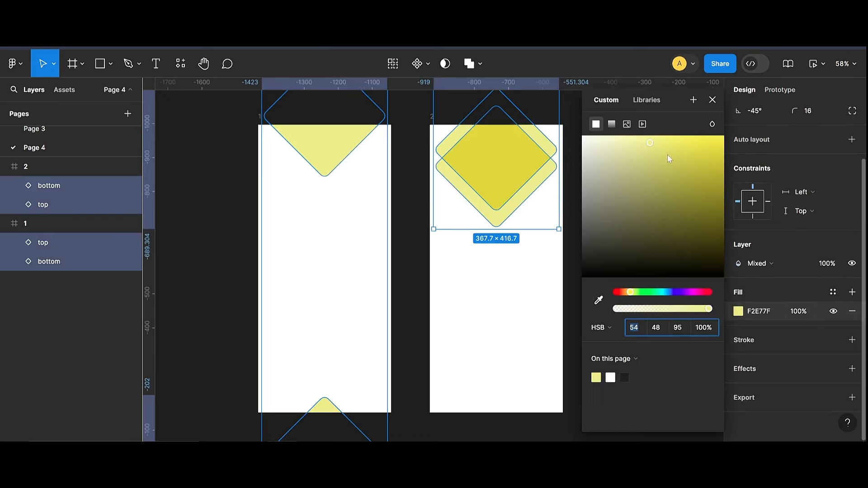
left_click_drag(668, 155, 691, 151)
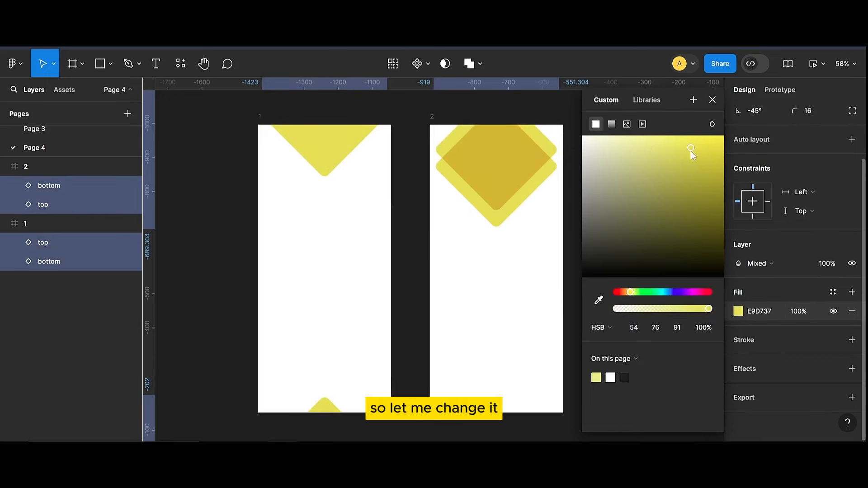
left_click(228, 256)
Enlarge both diamonds in frame 2 proportionally to about 339 × 339 and recentre them over the frame's upper edge.
left_click_drag(592, 129, 530, 230)
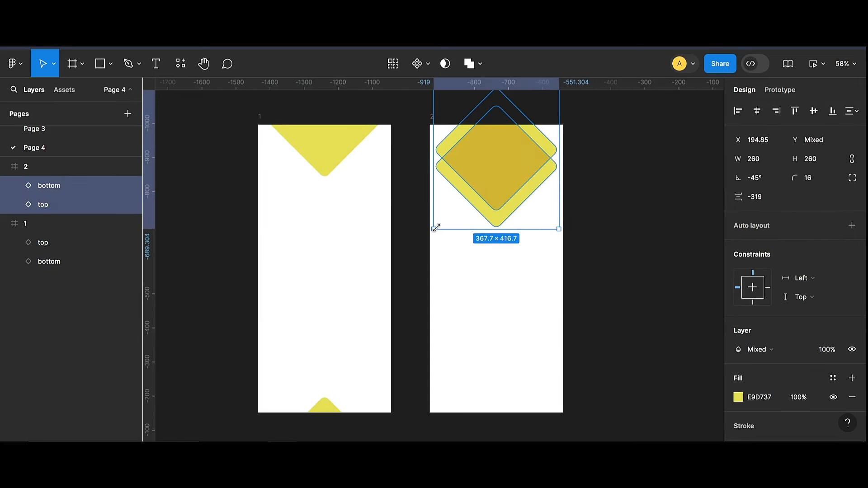
left_click_drag(424, 244, 396, 272)
mouse_move(477, 211)
left_mouse_down()
mouse_move(499, 213)
mouse_move(499, 175)
left_mouse_up()
left_click(618, 254)
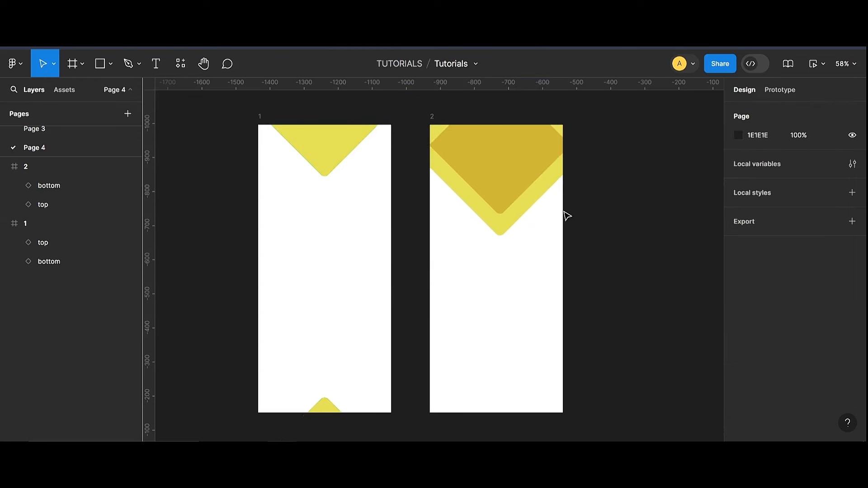
Move frame 2 horizontally away from frame 1 to X -814, keeping the two frames aligned.
scroll(564, 213, "down", 2)
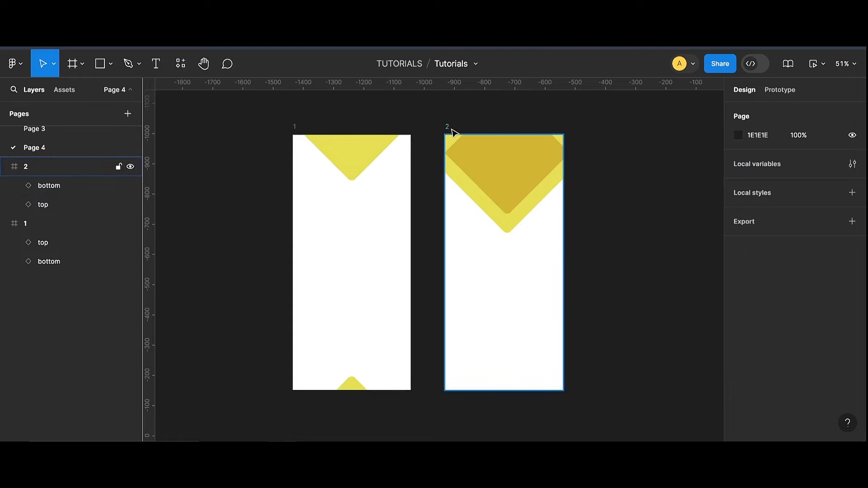
left_click_drag(460, 131, 481, 131)
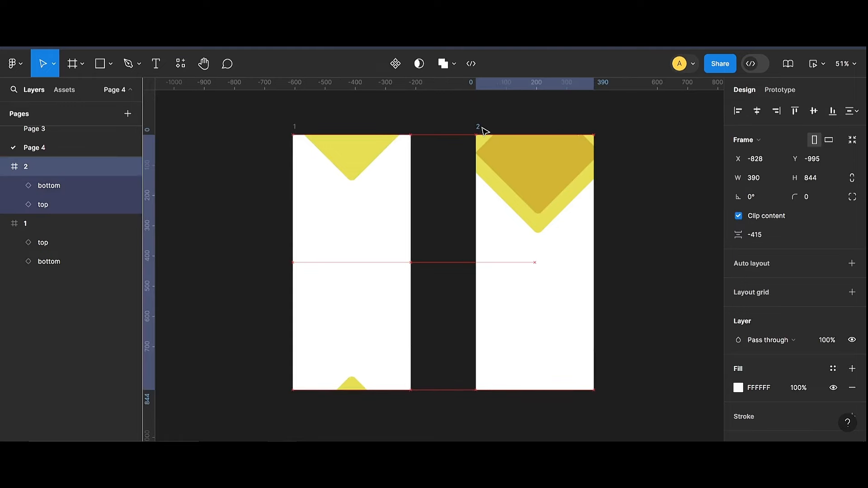
left_click_drag(484, 131, 490, 131)
left_click(605, 161)
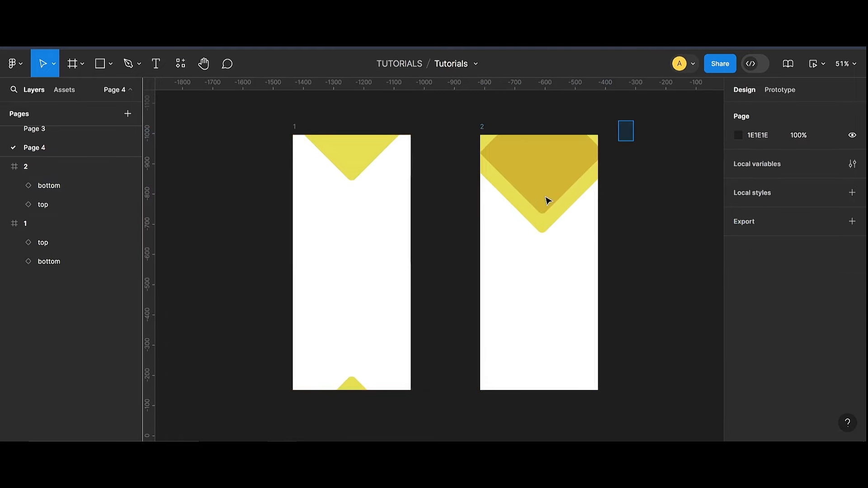
Enlarge both diamonds in frame 2 further to about 407 × 407 and centre them horizontally in the upper part of the frame.
left_click_drag(546, 197, 543, 198)
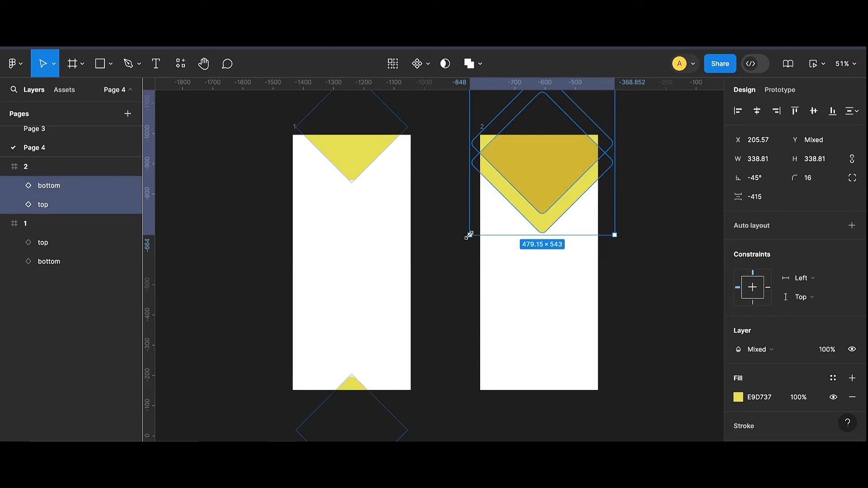
left_click_drag(458, 251, 441, 268)
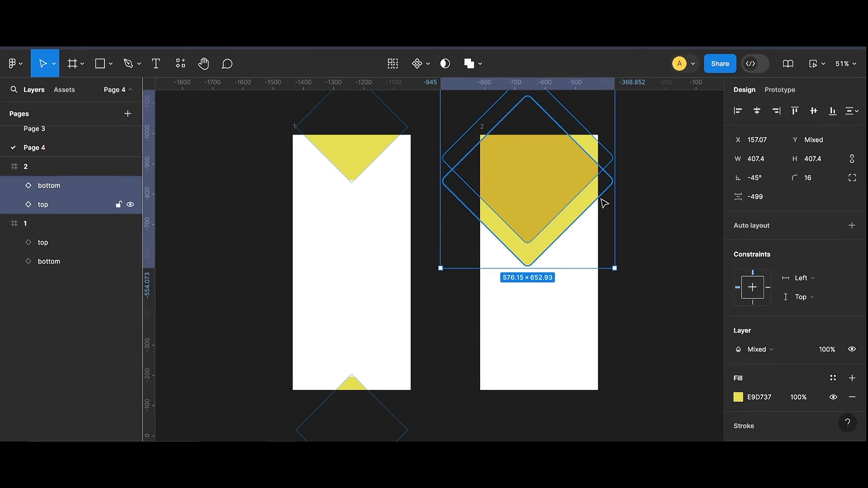
left_click_drag(544, 194, 527, 202)
left_click(651, 313)
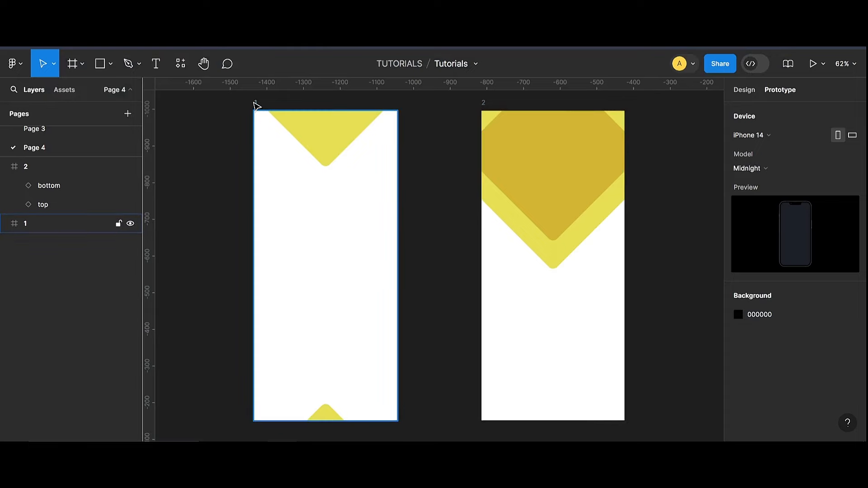
Connect frame 1 to frame 2 with an on-tap Smart animate interaction, using custom bezier easing and a 1500ms duration.
left_click(256, 104)
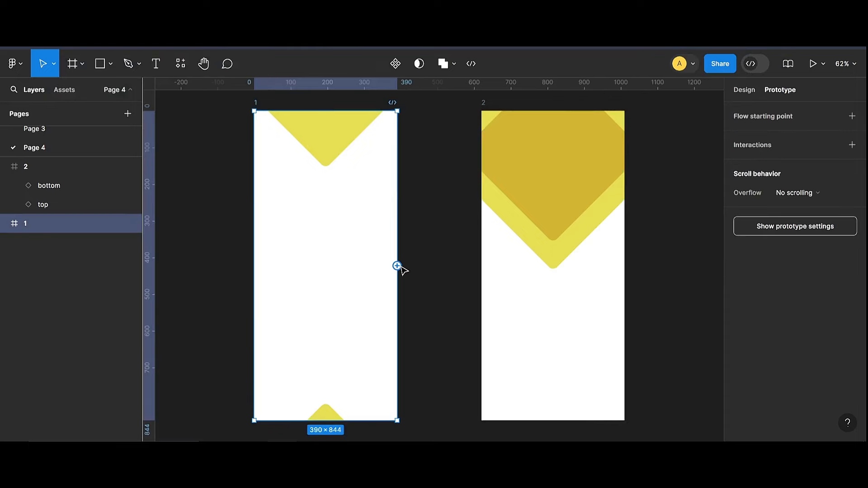
left_click_drag(397, 266, 452, 141)
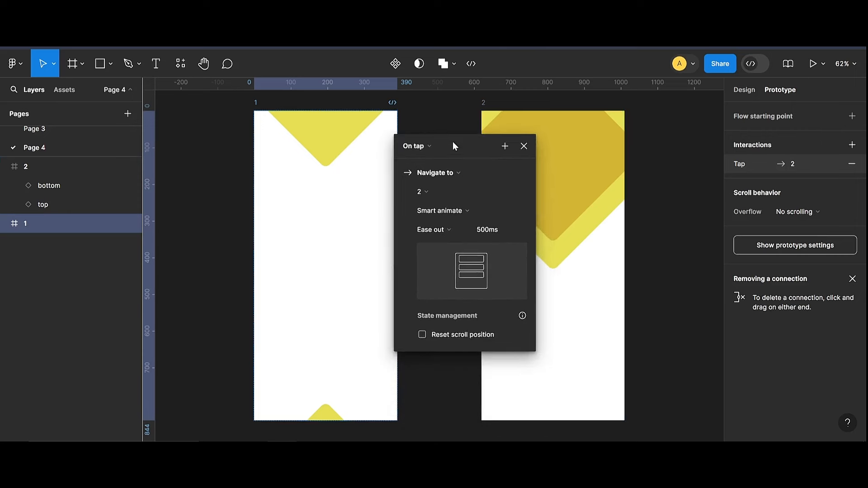
left_click(455, 229)
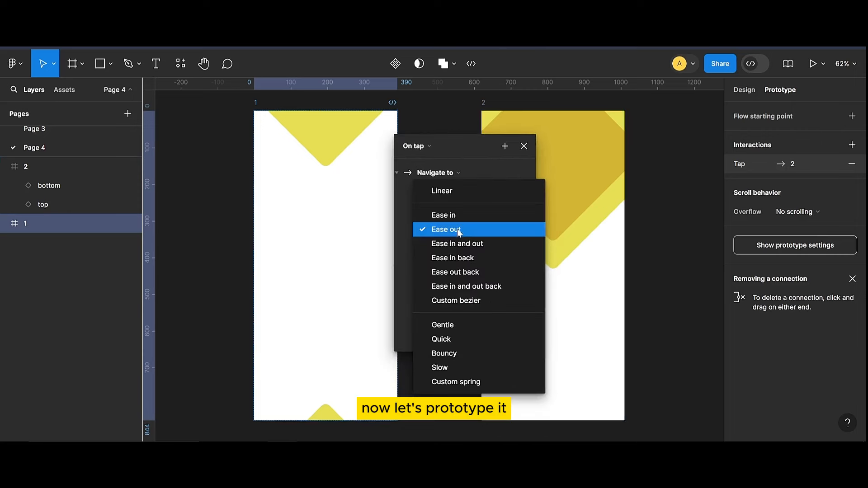
left_click(459, 299)
left_click(479, 203)
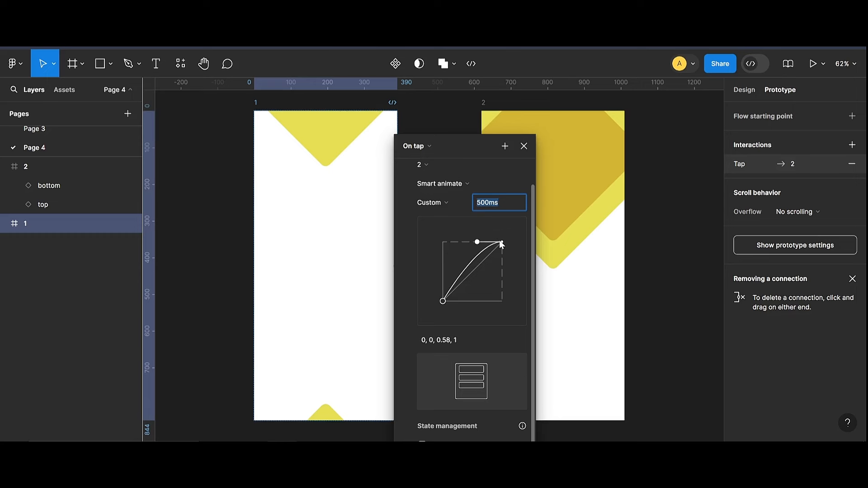
type("1500")
Set the transition's custom bezier curve to 0.81, 0, 0.22, 1.
left_click(432, 341)
left_click(431, 340)
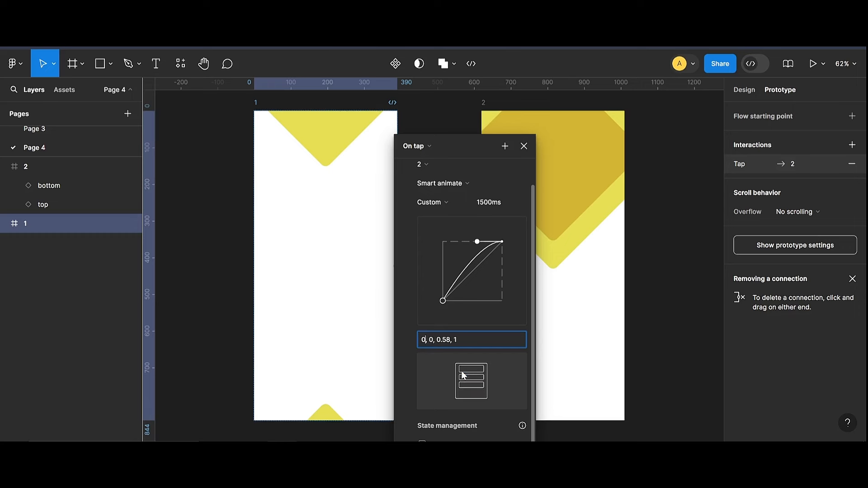
type("81")
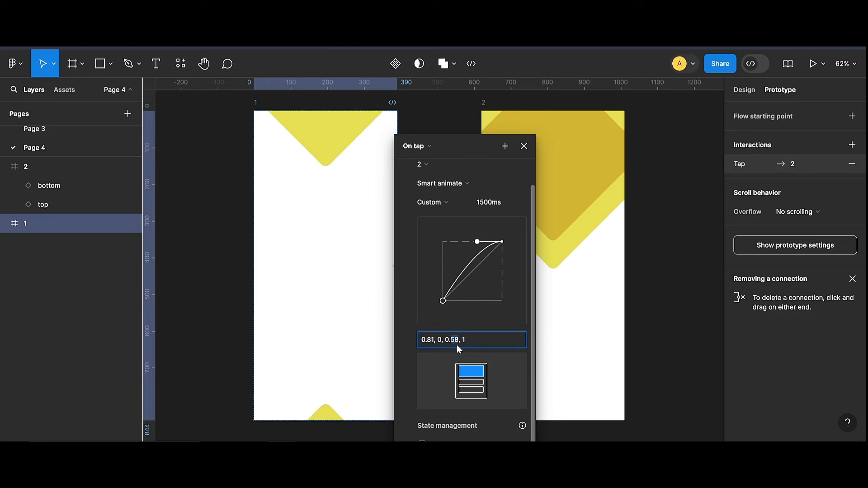
type("22")
left_click(681, 317)
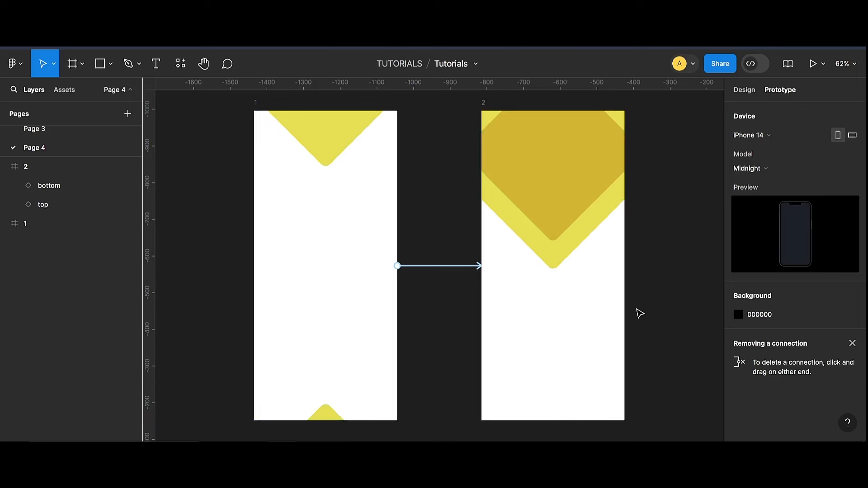
Add a layout grid to frame 2 made of 12 stretch columns with a margin of 30.
left_click(743, 90)
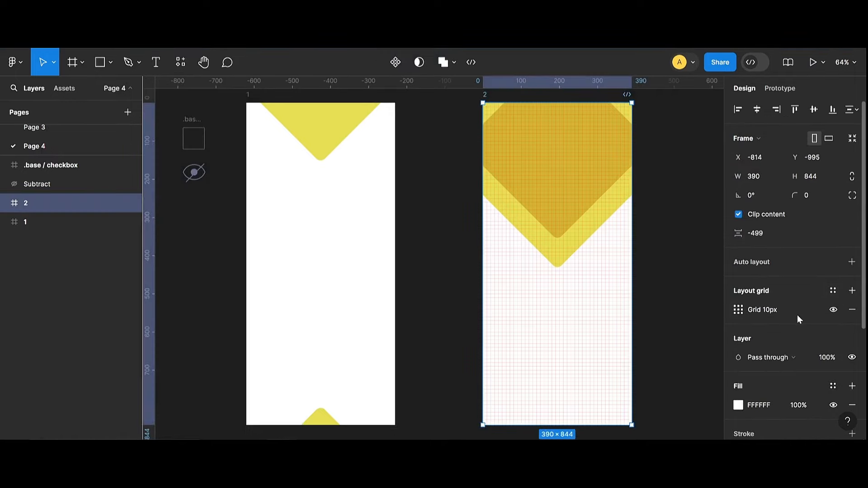
left_click(739, 309)
left_click(597, 310)
left_click(617, 326)
left_click(609, 333)
type("12")
left_click(692, 373)
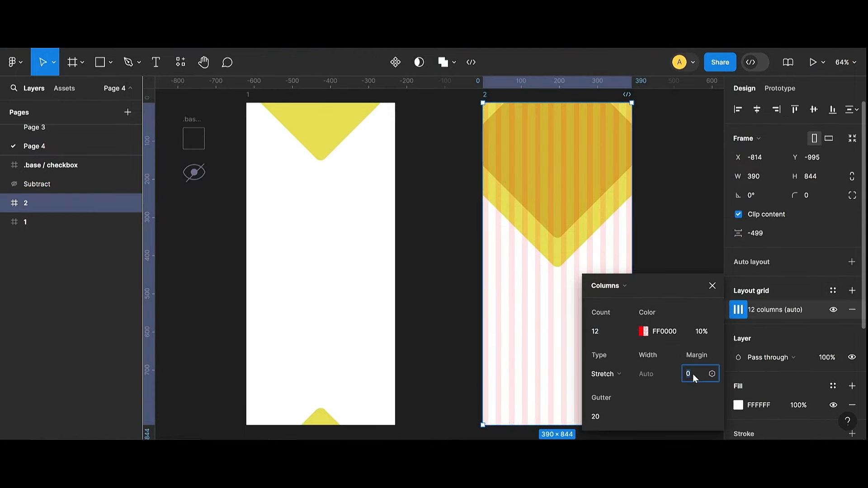
type("120")
key("Return")
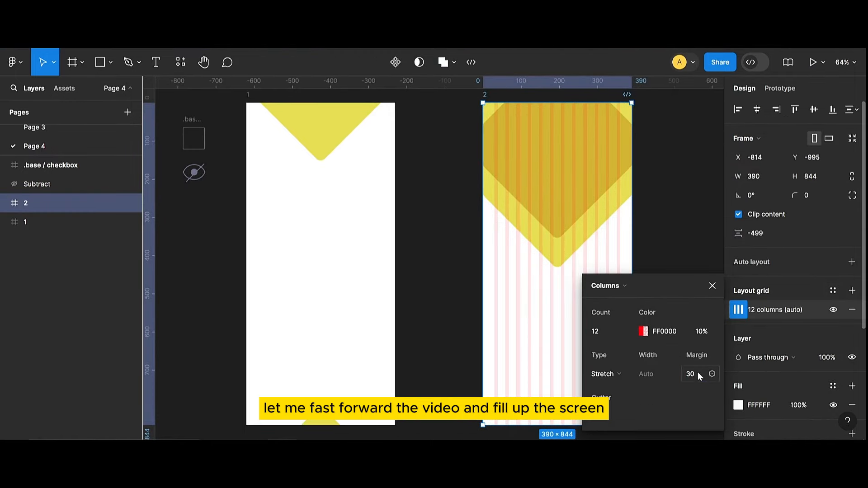
Set frame 2's layout grid to a single column with a margin of 45.
type("45")
key("Return")
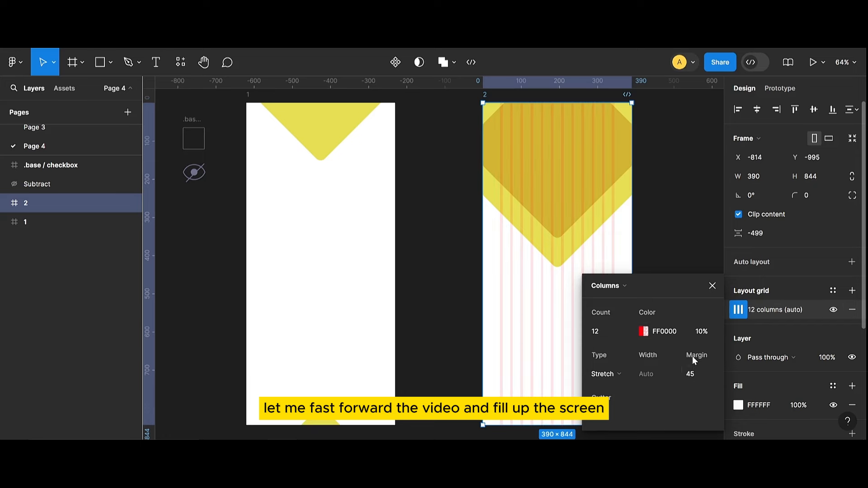
left_click(595, 332)
type("1")
key("Return")
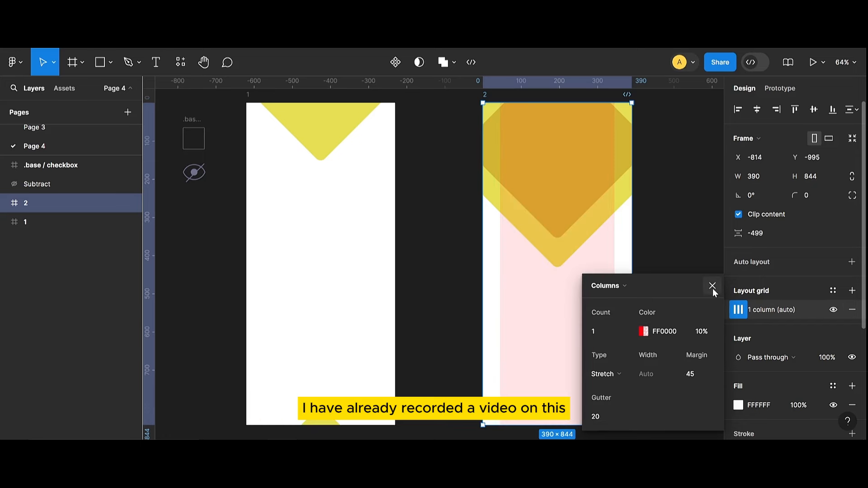
left_click(712, 289)
left_click(701, 279)
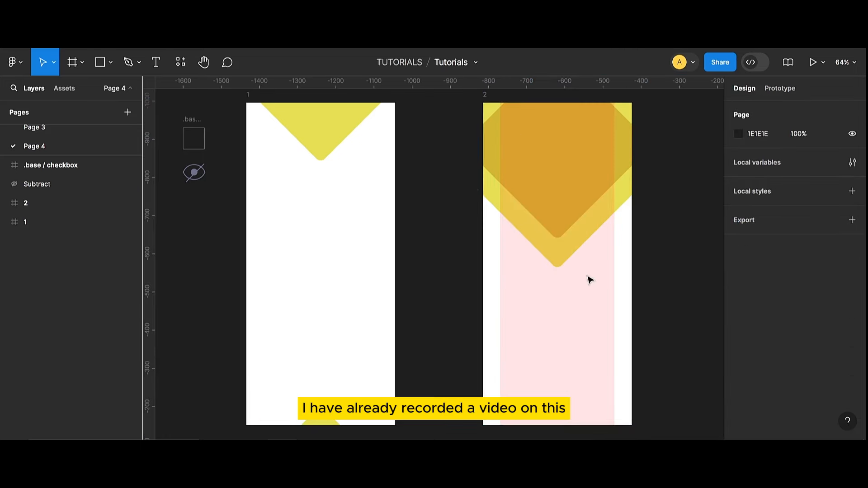
Add the text "Sign In" to frame 2 below the diamonds.
left_click(562, 295)
scroll(597, 305, "up", 5, "ctrl")
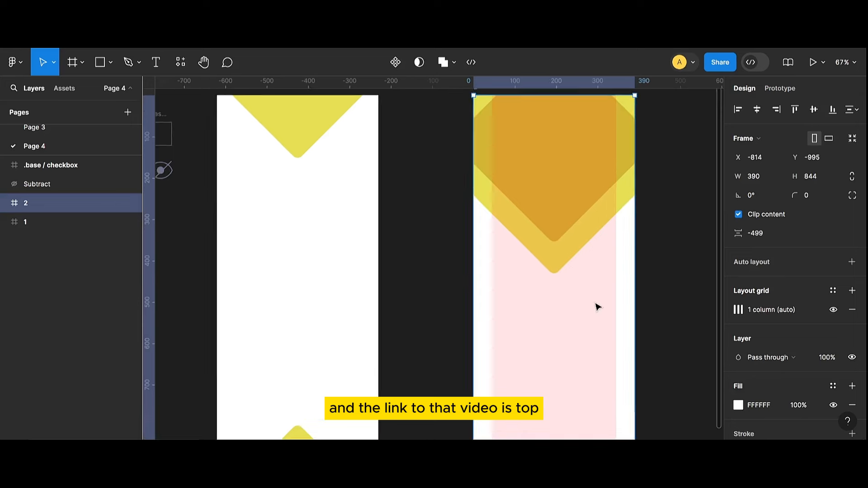
key("t")
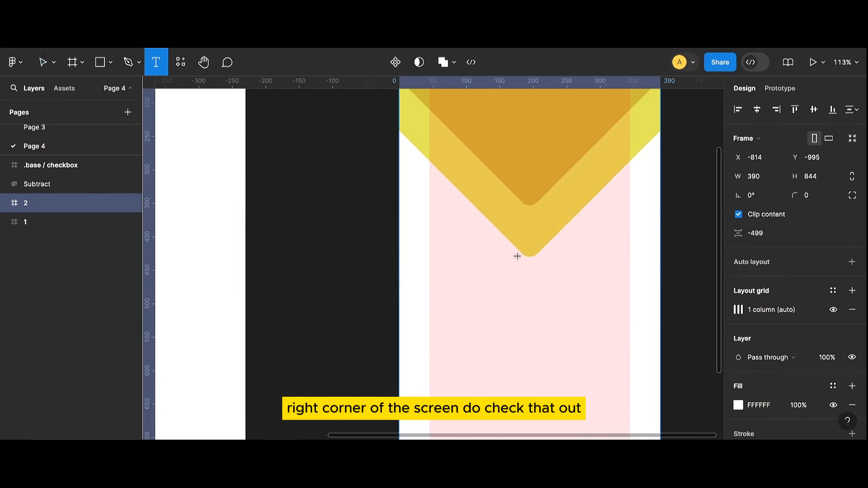
left_click(481, 293)
type("S")
key("Escape")
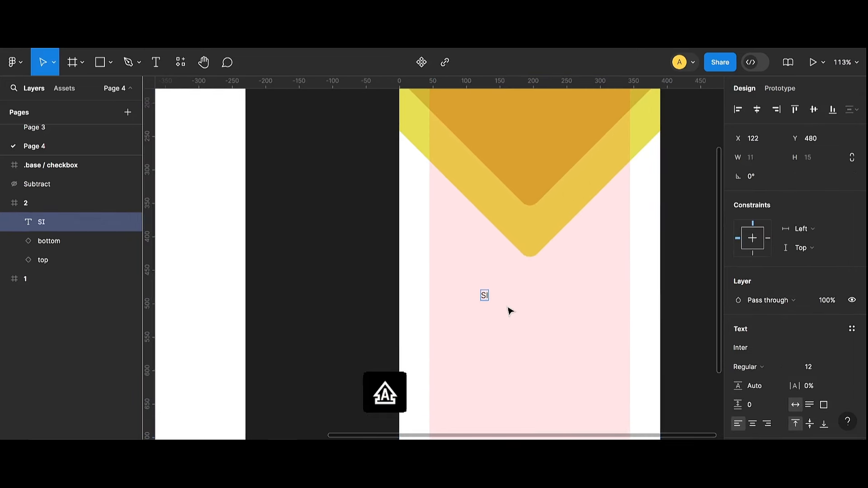
key("BackSpace")
type("i")
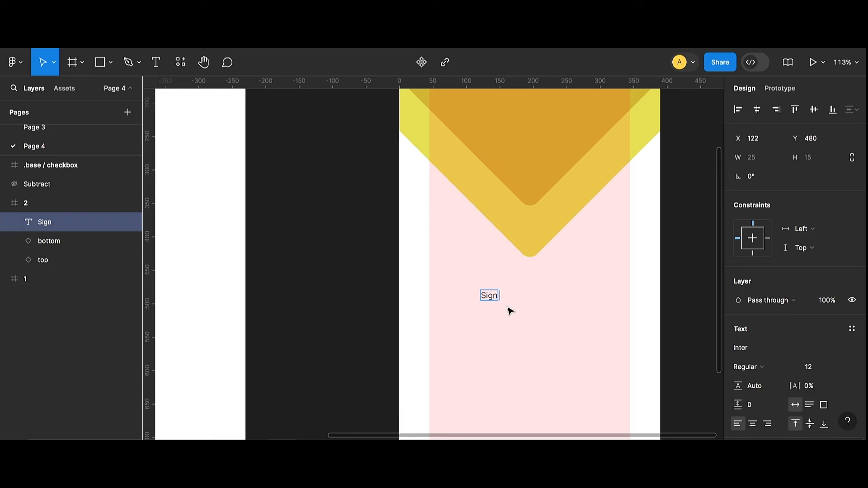
type("gn In")
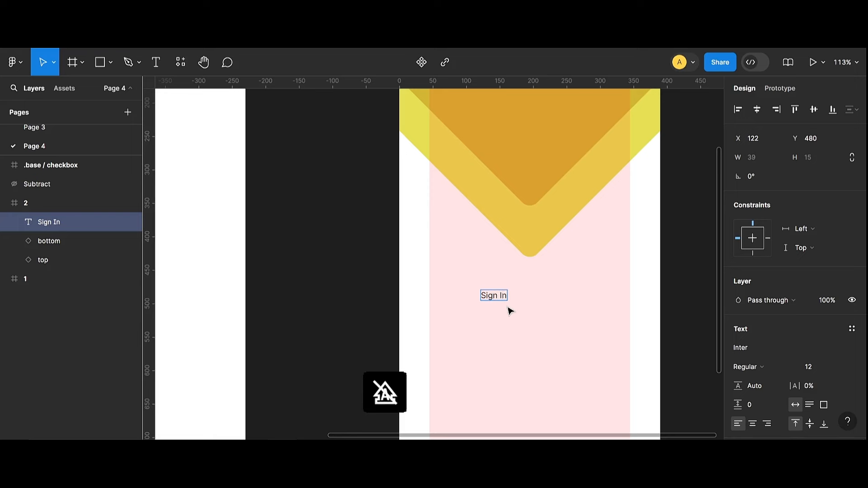
Format the Sign In text in Poppins SemiBold at size 22.
key("ctrl+a")
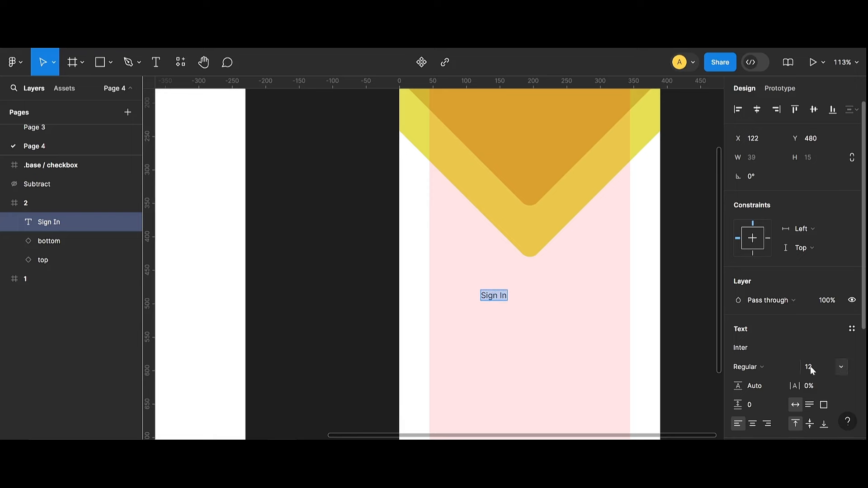
left_click(754, 349)
type("popp")
left_click(635, 182)
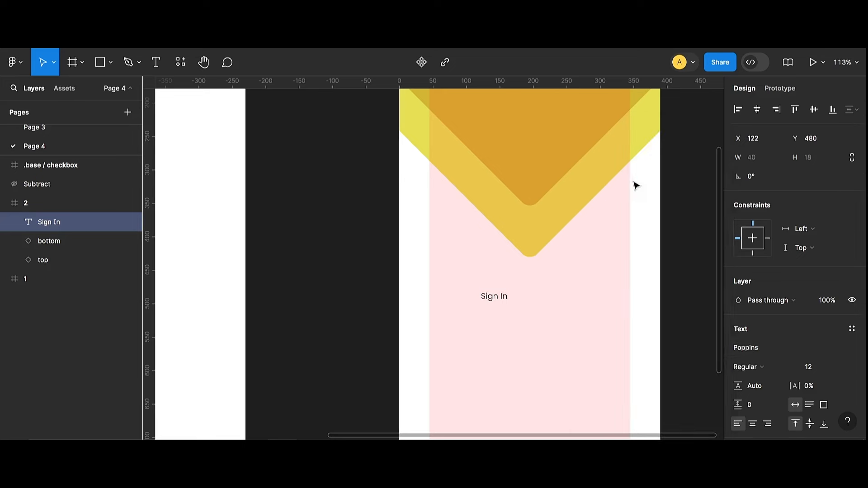
left_click(779, 368)
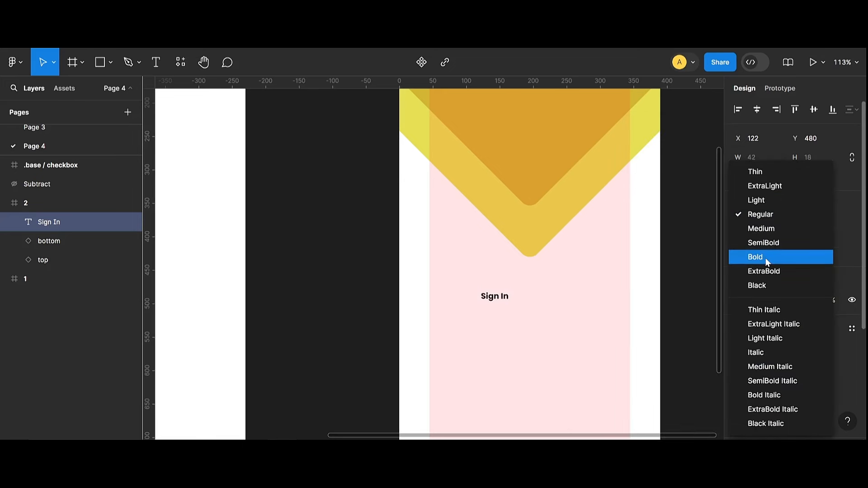
left_click(765, 246)
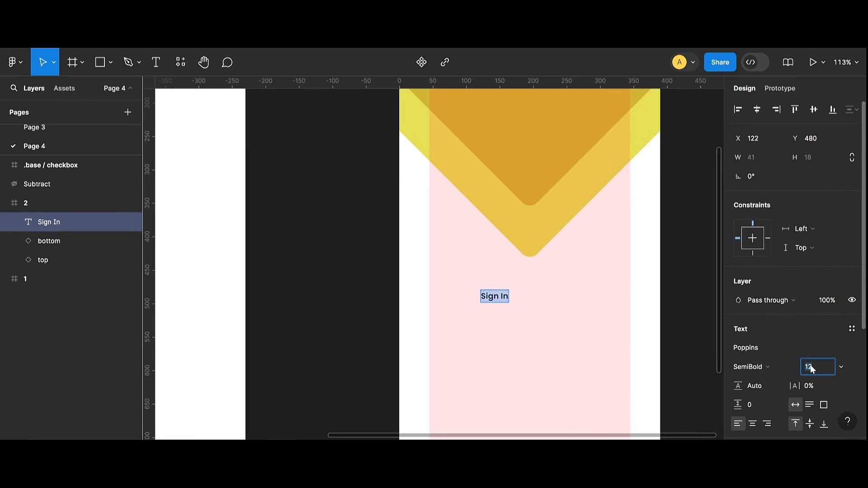
key("BackSpace")
key("BackSpace")
type("21")
key("Return")
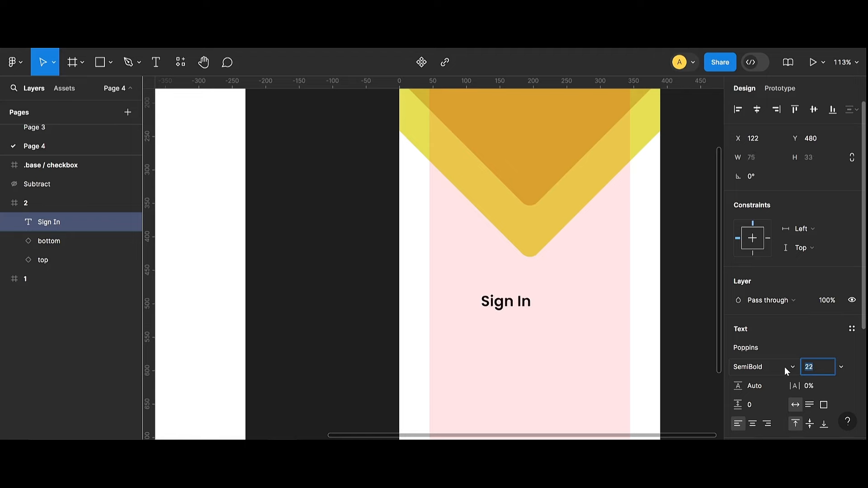
key("Up")
Move the Sign In text to the layout column's left edge near the diamond's lower tip, at X 45, Y 437.
scroll(769, 343, "down", 4)
scroll(490, 289, "down", 4)
left_click(651, 311)
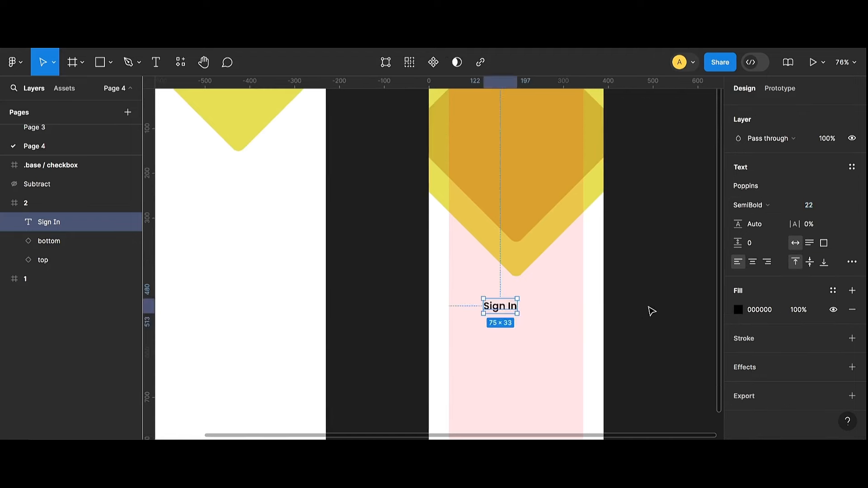
left_click(651, 310)
scroll(519, 315, "down", 2)
scroll(519, 315, "down", 1)
left_click_drag(514, 310, 488, 294)
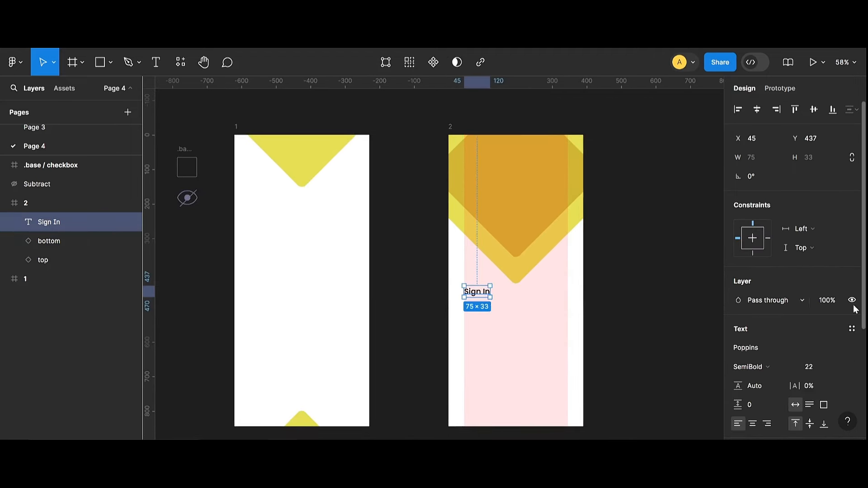
Enlarge the Sign In text to size 26 and realign it with the layout column's left edge.
left_click(812, 368)
type("26")
key("Return")
left_click(683, 332)
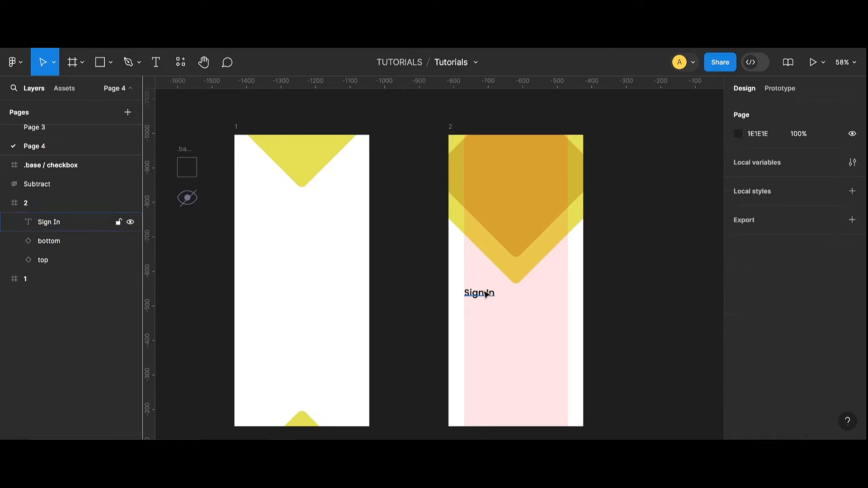
left_click(489, 296)
left_click_drag(491, 298, 486, 294)
left_click(635, 331)
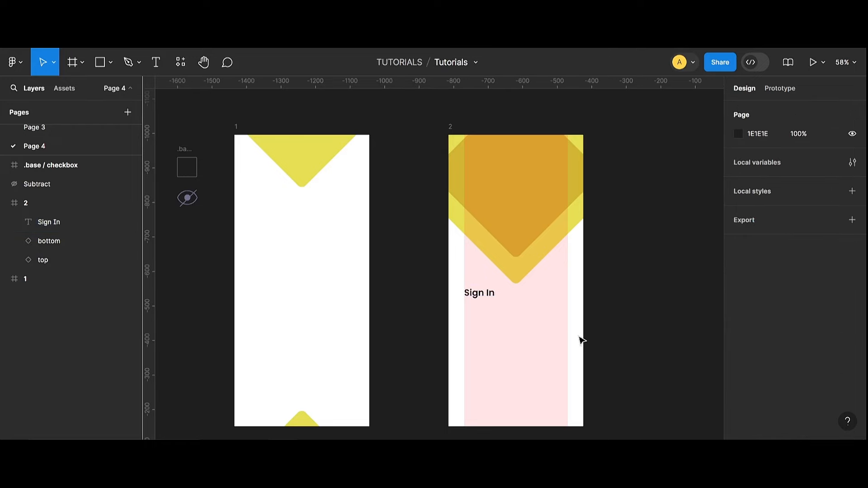
Place two instances of the local default input component, one above the other, under the Sign In heading in frame 2.
scroll(491, 301, "down", 2)
scroll(495, 291, "up", 1)
left_click(451, 100)
left_click(65, 88)
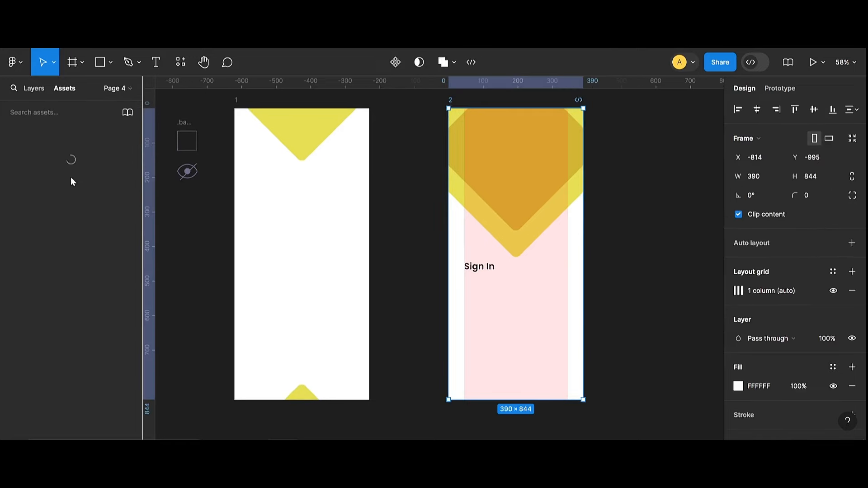
left_click_drag(103, 267, 469, 313)
scroll(529, 354, "up", 1)
scroll(498, 287, "up", 3)
Change the second input field's placeholder text to "Enter Password".
double_click(467, 313)
double_click(466, 312)
type("p")
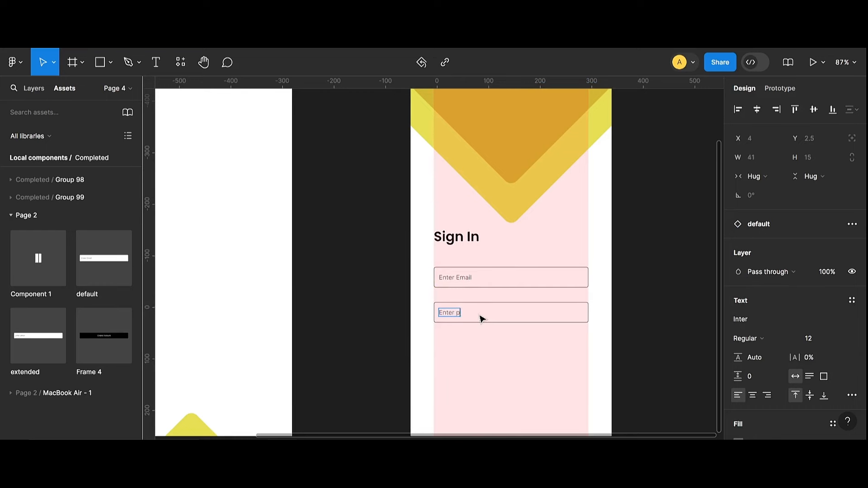
key("BackSpace")
type("Password")
left_click(635, 334)
left_click(635, 333)
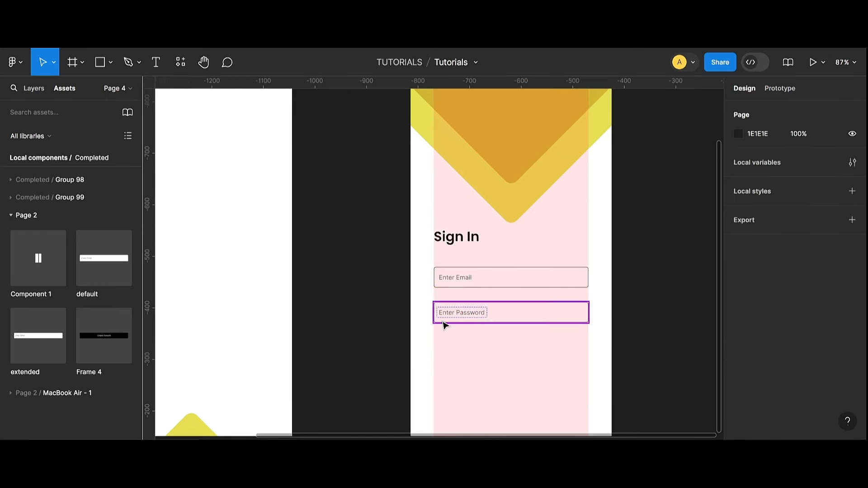
Shift the email and password fields slightly downward and widen the gap between them.
left_click_drag(444, 316, 443, 322)
left_click_drag(479, 281, 481, 288)
left_click_drag(488, 325, 492, 332)
key("alt")
left_click(541, 302)
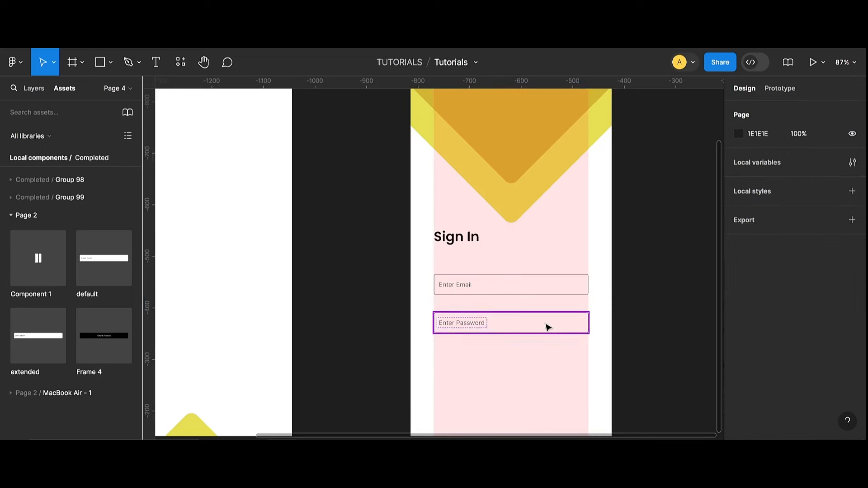
Move the Sign In heading together with both input fields slightly upward in frame 2.
left_click_drag(468, 242, 469, 244)
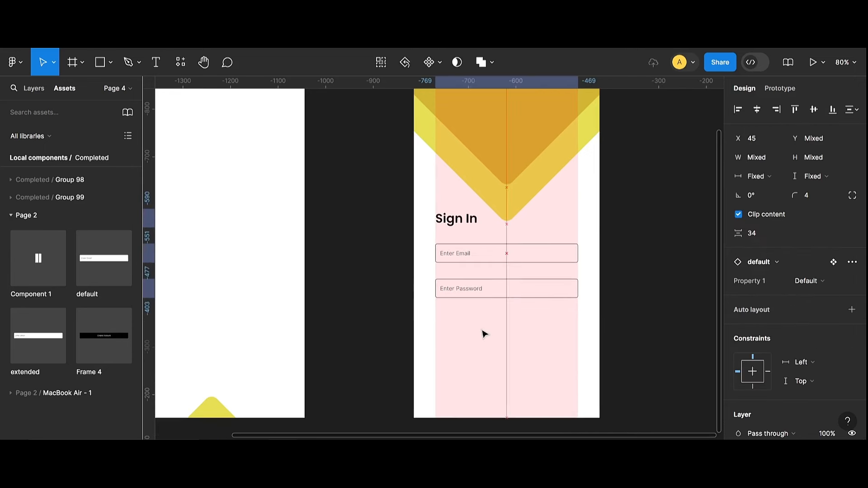
key("Up")
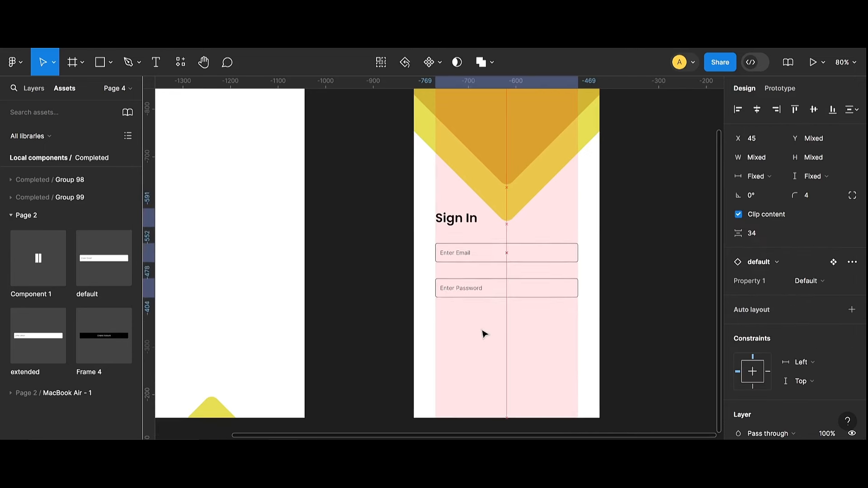
left_click(310, 304)
scroll(312, 303, "up", 1)
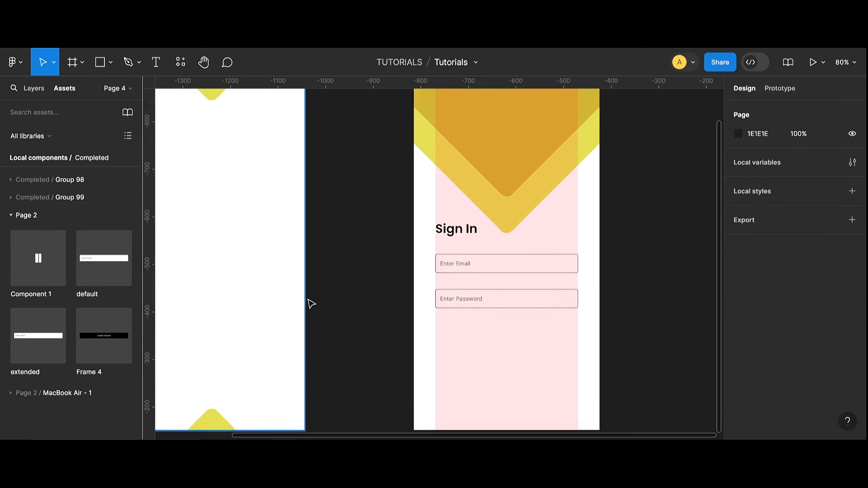
Place the base checkbox in frame 2 below the password field.
scroll(311, 304, "down", 2)
left_click_drag(329, 435, 276, 414)
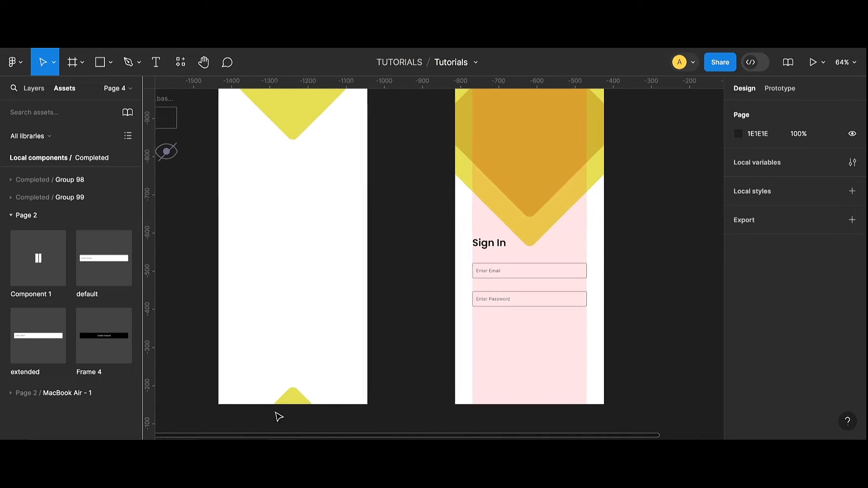
left_click_drag(168, 103, 505, 329)
scroll(522, 351, "up", 1)
scroll(521, 350, "down", 1)
scroll(520, 346, "up", 5)
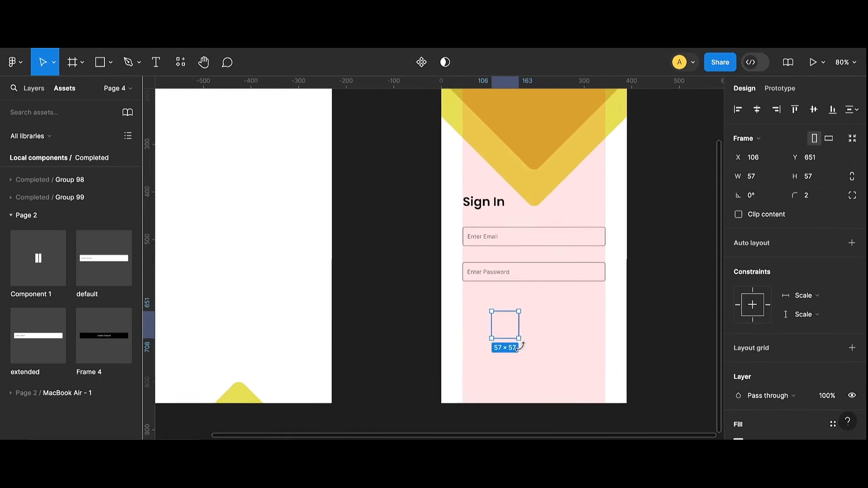
Constrain the checkbox's proportions, set its width to 16, and position it just below the password field's left end.
left_click(755, 158)
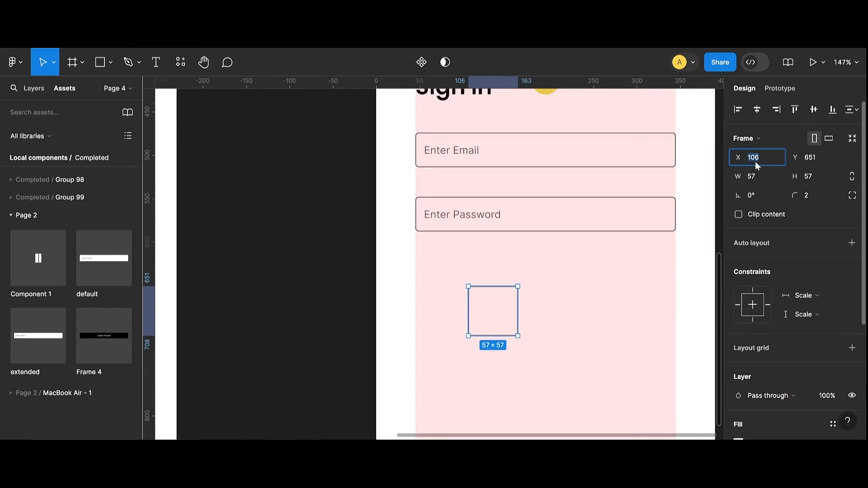
left_click(851, 178)
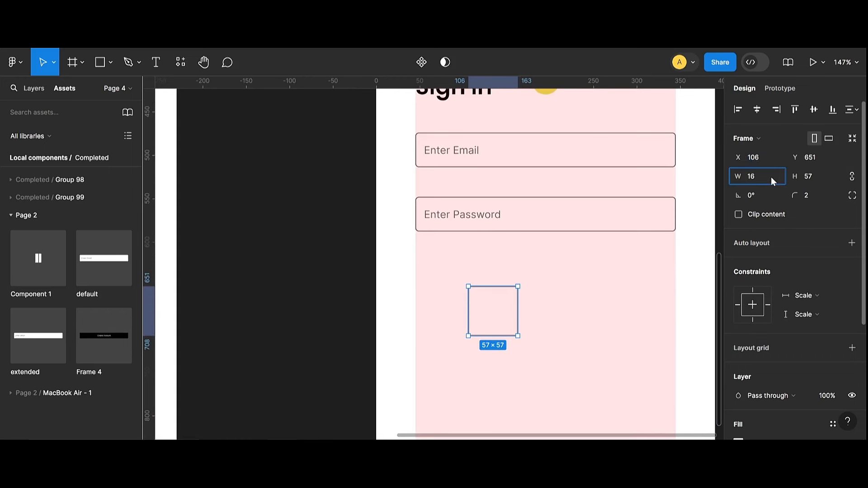
key("Return")
left_click_drag(478, 293, 435, 252)
left_click(460, 281)
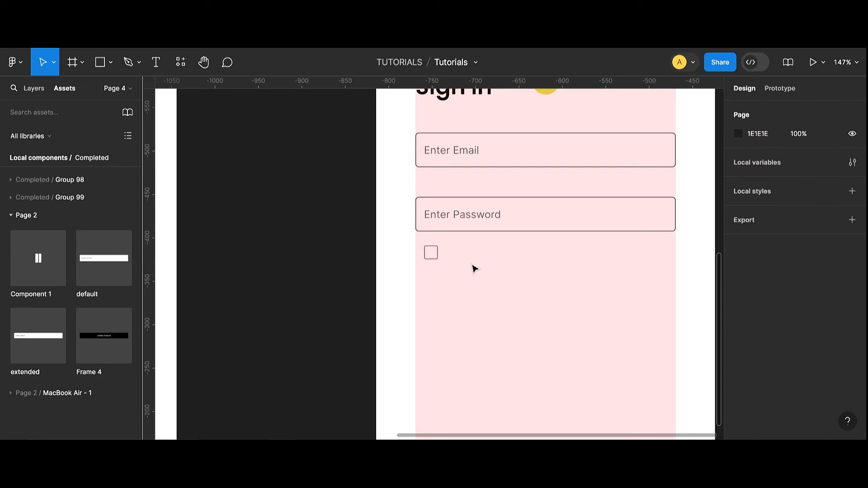
left_click(469, 217)
double_click(469, 217)
double_click(469, 217)
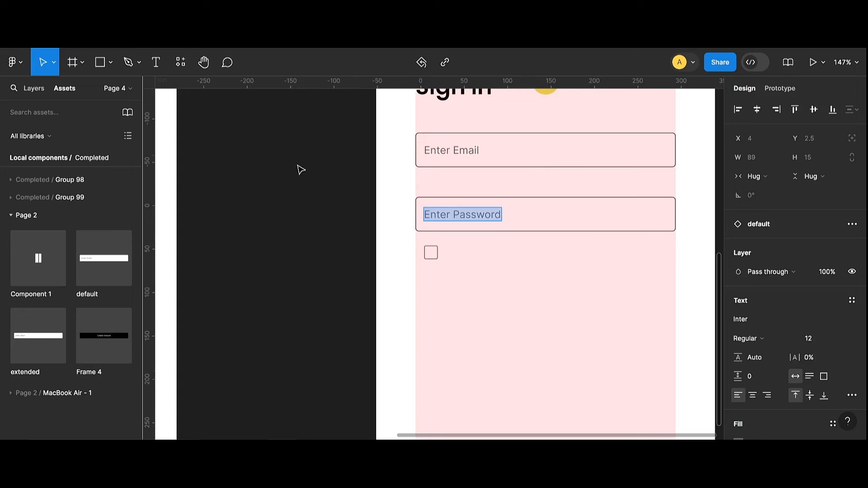
left_click(53, 63)
left_click(430, 215)
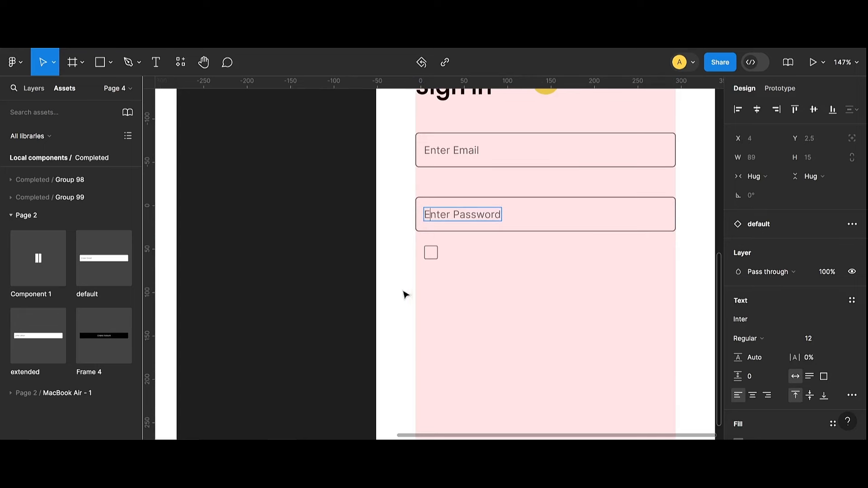
left_click(54, 63)
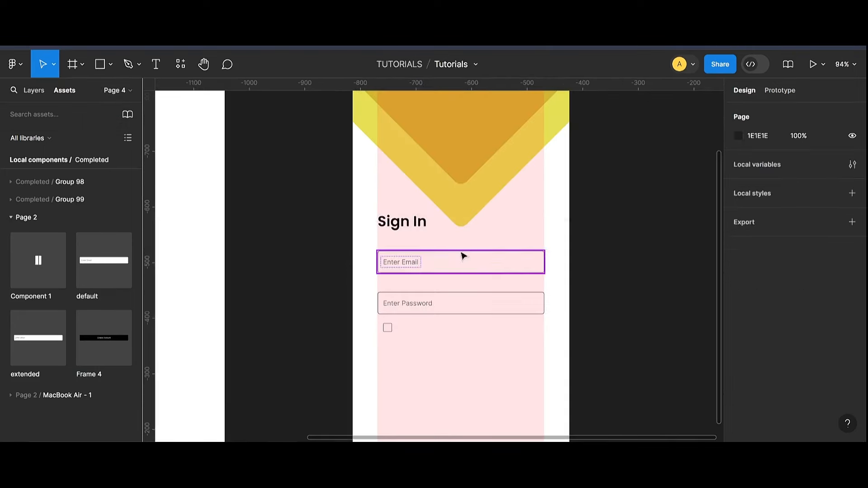
Set the font size of the Enter Email and Enter Password placeholder texts to 14.
left_click(463, 254)
double_click(399, 262)
double_click(400, 263)
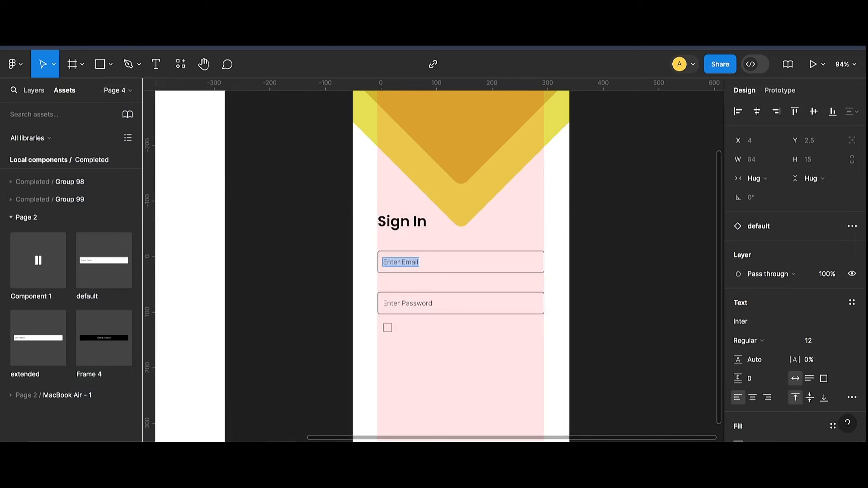
type("14")
key("Return")
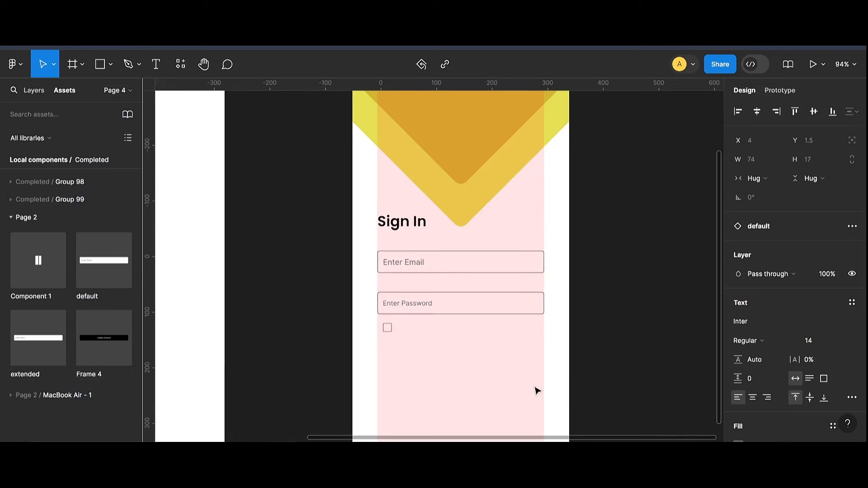
triple_click(418, 304)
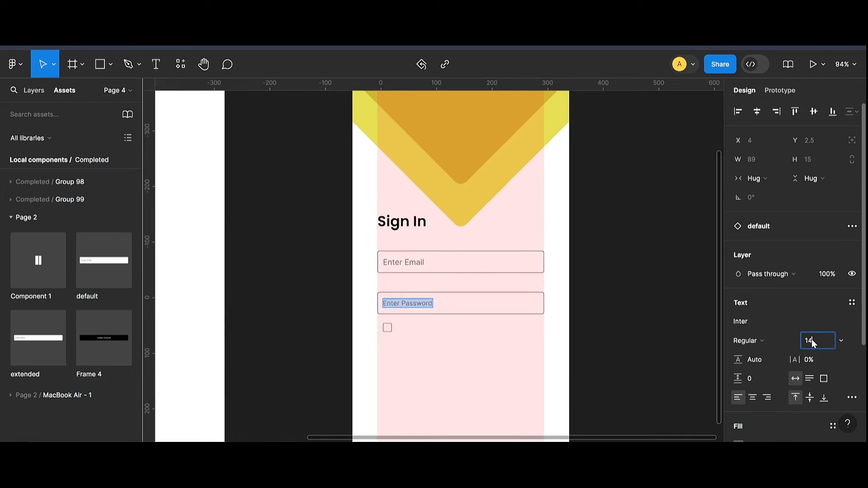
type("14")
key("Return")
Change the grey 666666 used in both input fields' borders and placeholder texts to black.
left_click_drag(562, 250, 534, 315)
scroll(777, 345, "down", 10)
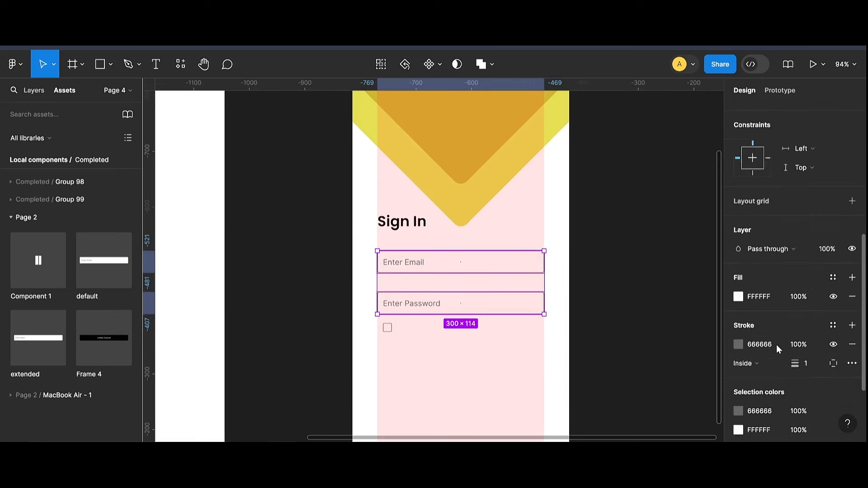
left_click(741, 283)
left_click(741, 284)
left_click(740, 351)
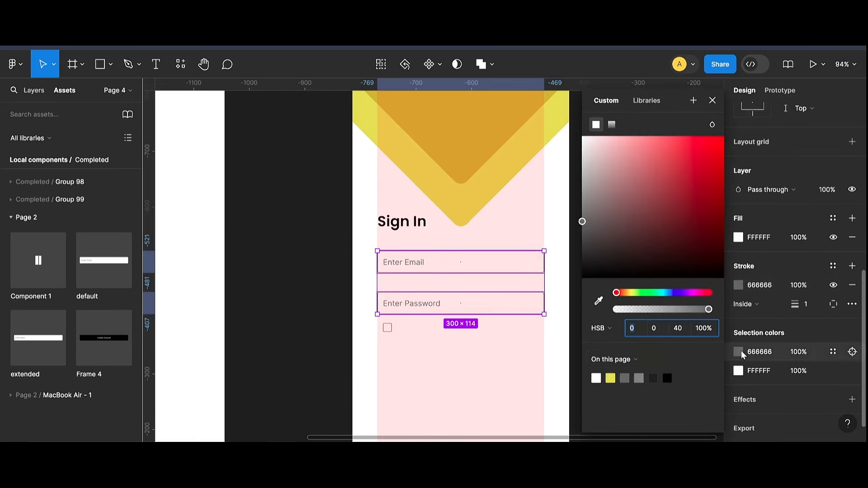
left_click(670, 377)
left_click(306, 323)
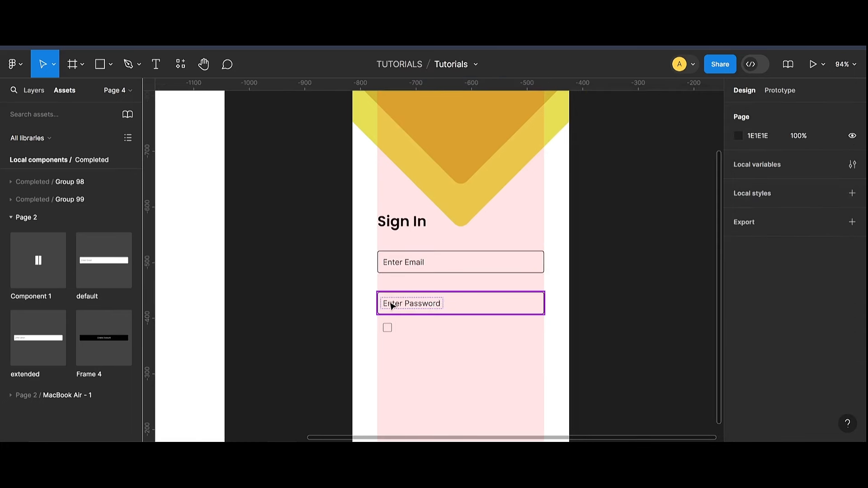
Move the password field up to Y 535 so that it sits closer to the email field.
left_click(437, 301)
key("Up")
key("Up")
key("Up")
key("Up")
key("Up")
key("Up")
key("Up")
key("Up")
key("Up")
key("Up")
key("Up")
key("Up")
key("Up")
key("Up")
key("Up")
key("Up")
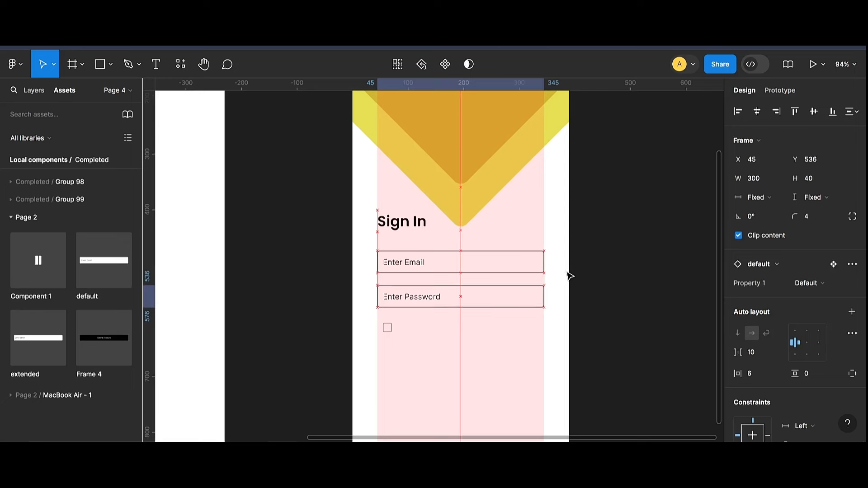
Change the stroke colour of the checkbox below the password field to black.
left_click(388, 328)
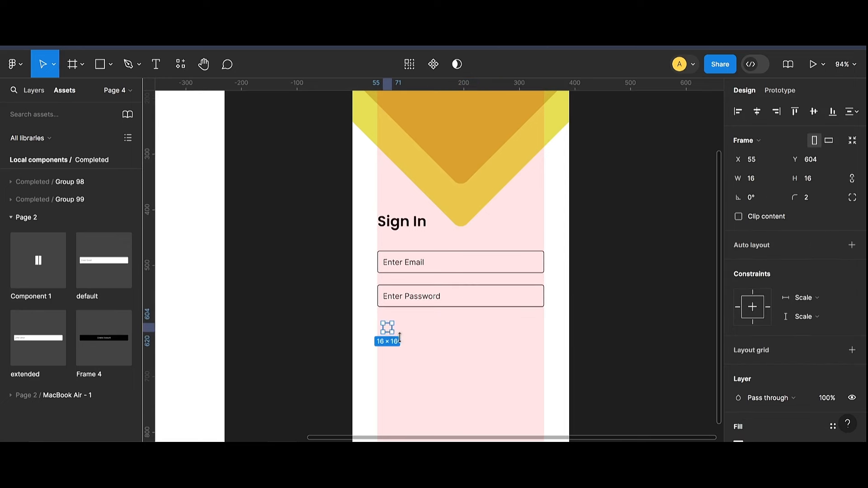
scroll(741, 348, "down", 5)
left_click(742, 322)
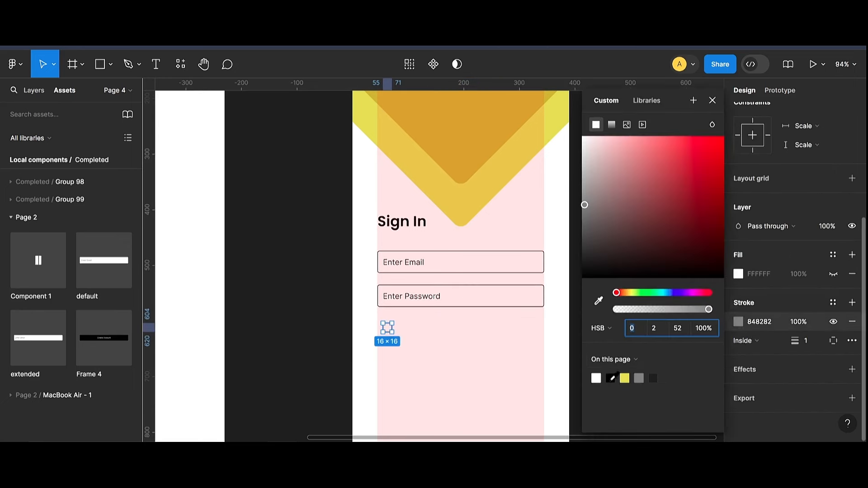
left_click(375, 342)
scroll(399, 340, "up", 1)
scroll(447, 254, "down", 3)
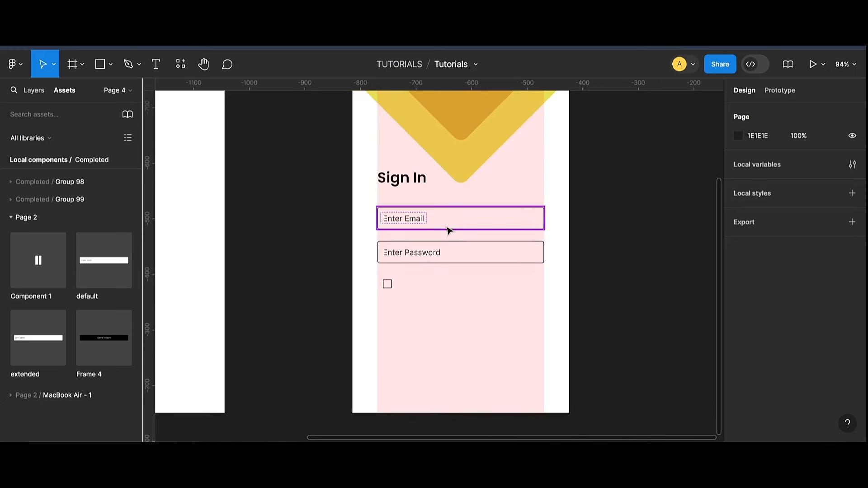
Reposition the checkbox closer beneath the password field, at Y 596.
left_click(449, 225)
left_click(394, 286)
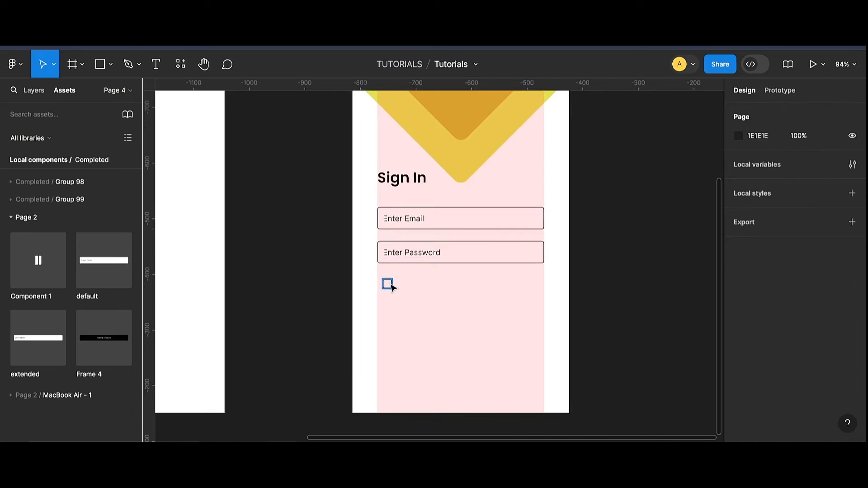
left_click_drag(388, 285, 388, 283)
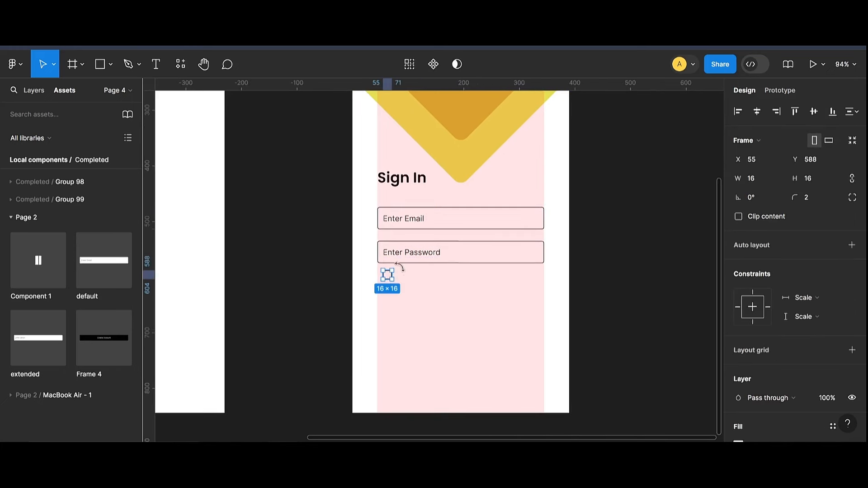
key("alt")
key("Down")
key("Down")
key("Down")
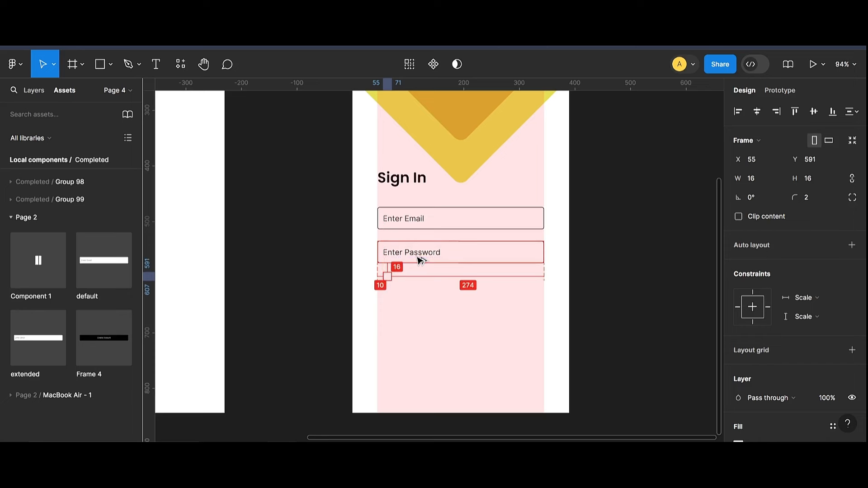
key("Down")
key("Down")
key("Down")
key("Down")
key("Down")
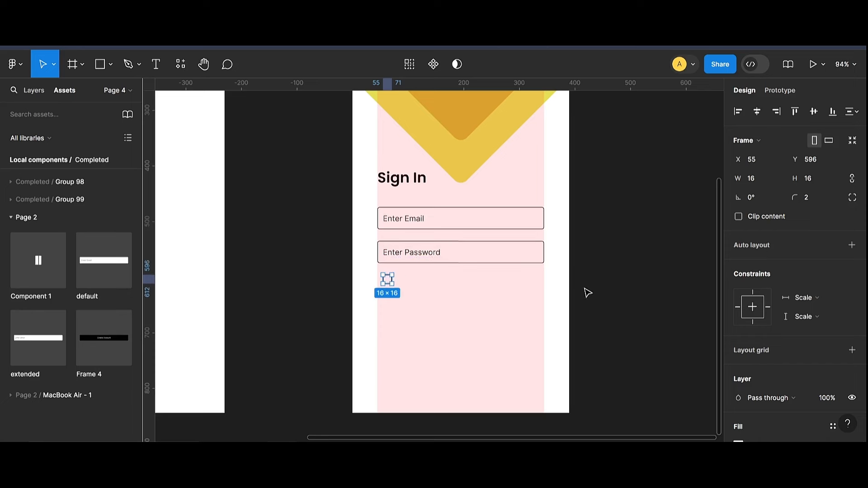
left_click(587, 293)
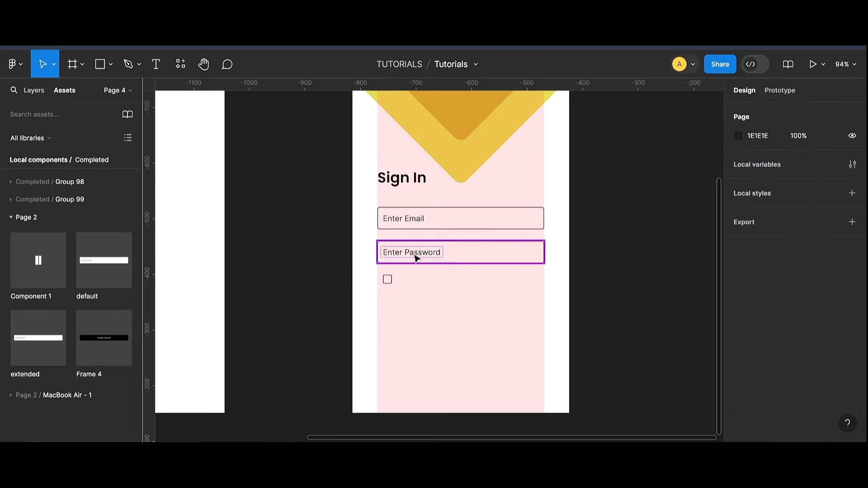
Duplicate the Enter Password placeholder text below the password field and reword the copy to "Forgot Password".
left_click(416, 258)
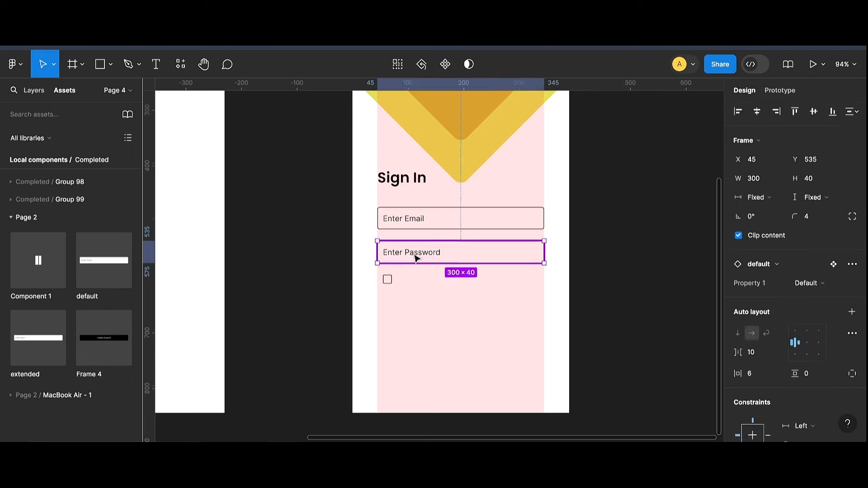
left_click(416, 254)
left_click_drag(417, 255, 438, 308)
double_click(439, 306)
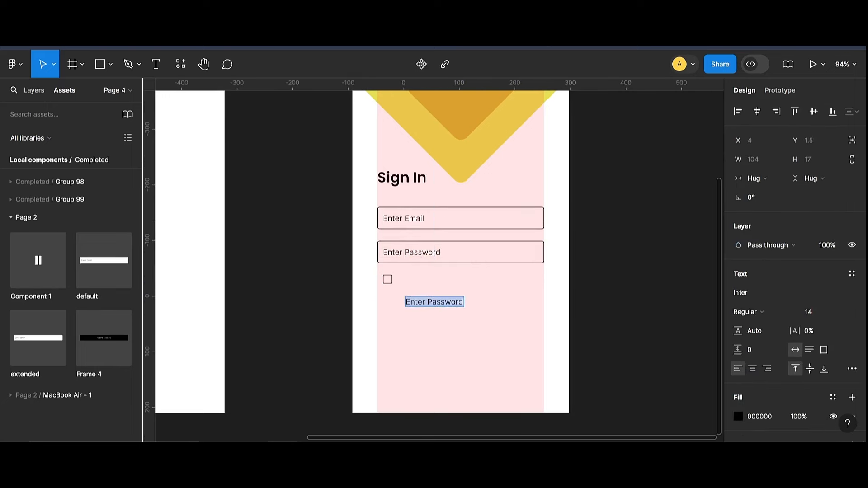
left_click_drag(406, 302, 425, 302)
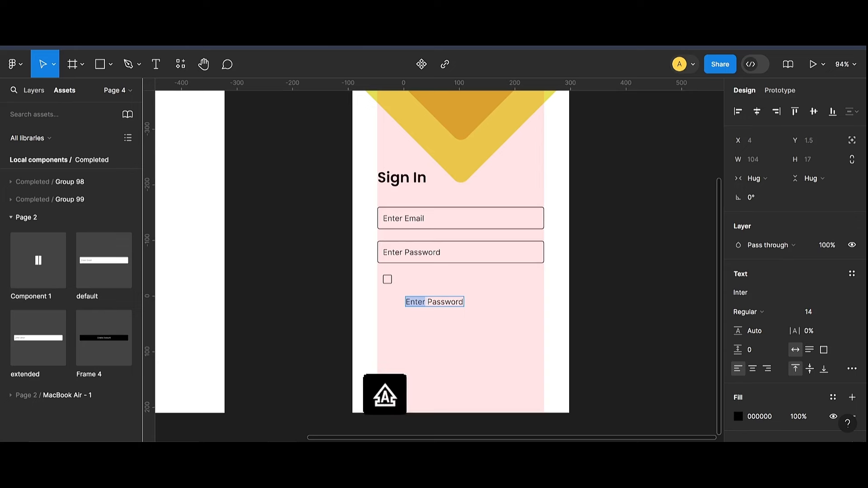
type("Forgot")
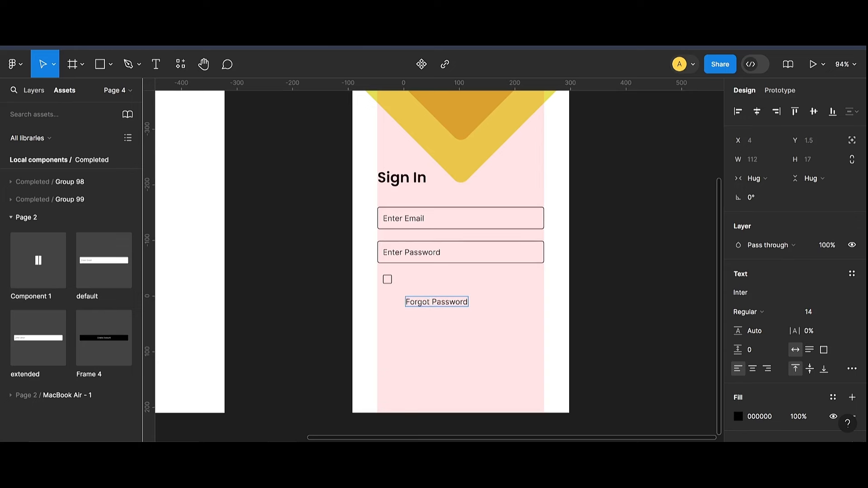
Complete the copied text as "Forgot Password?" and align it with the password field's right edge, level with the checkbox.
key("ctrl+a")
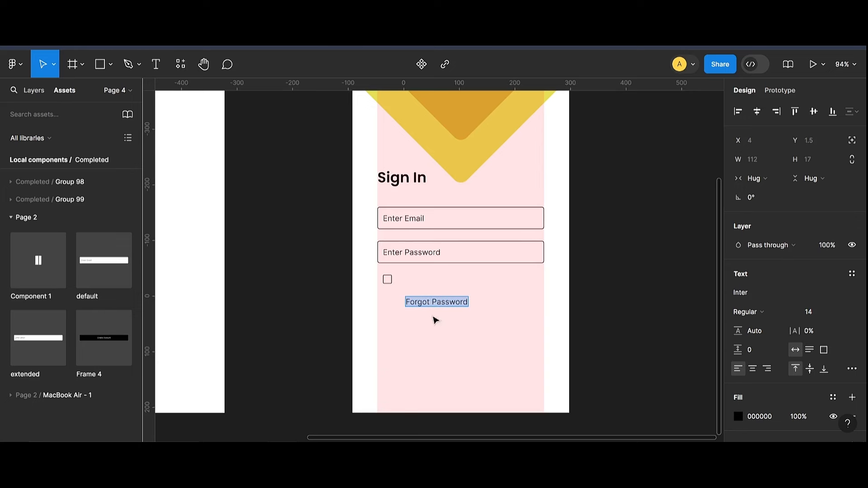
key("Escape")
type("?")
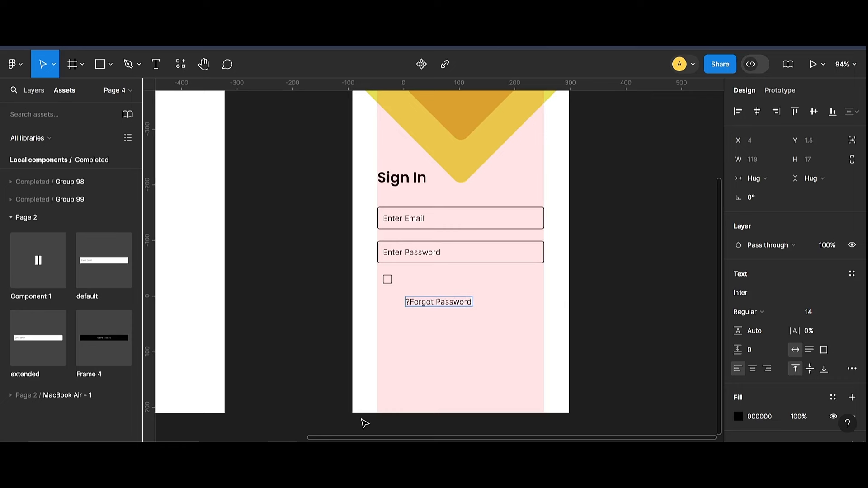
key("BackSpace")
left_click_drag(462, 302, 535, 282)
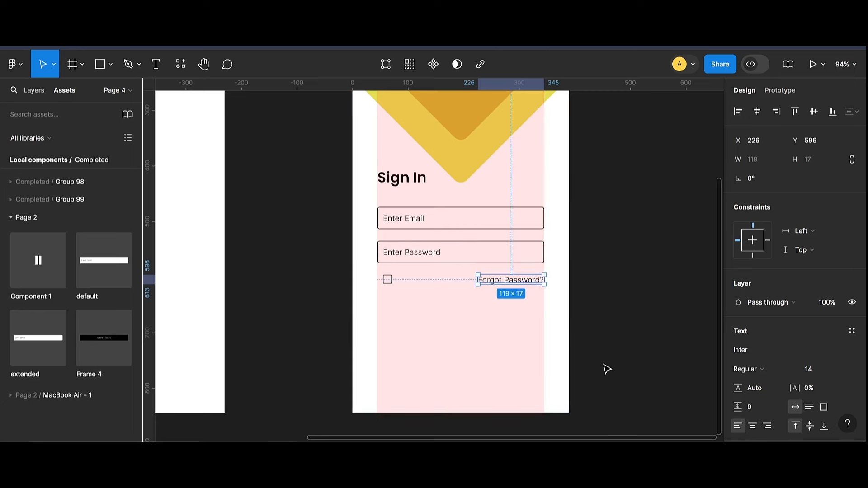
left_click(607, 369)
Try a dark grey 1C1C1C fill at 40% opacity on the Forgot Password? text.
double_click(535, 284)
scroll(775, 373, "down", 4)
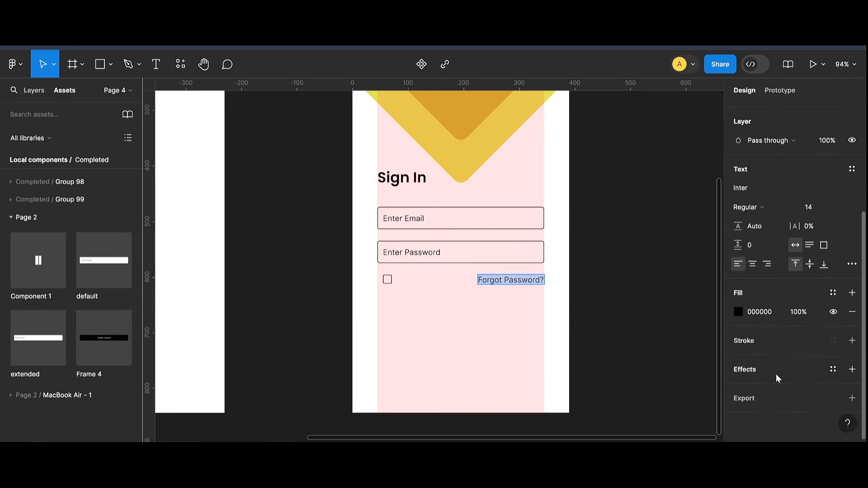
left_click(738, 312)
left_click(653, 309)
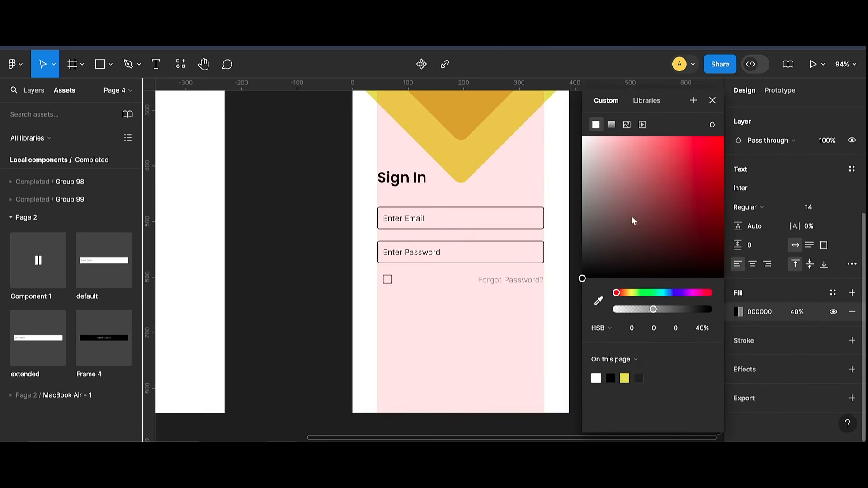
left_click(597, 170)
left_click_drag(596, 172, 595, 270)
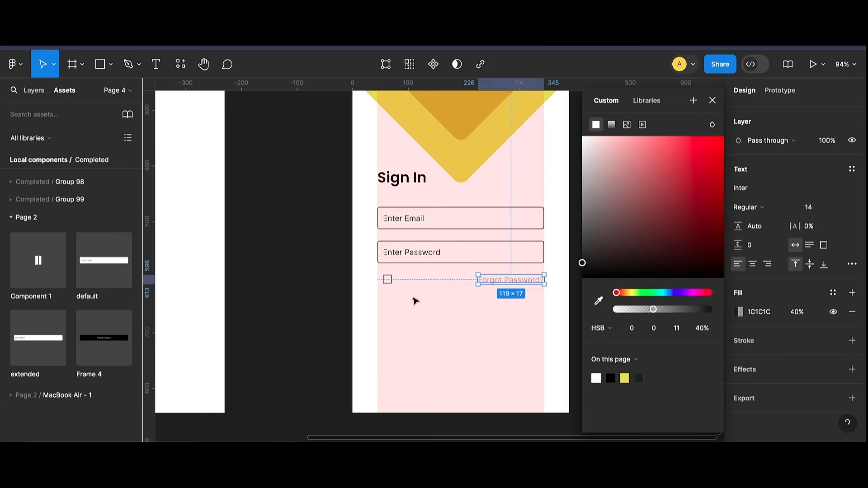
left_click(303, 264)
Recolour the Forgot Password? text with the D3AF00 yellow sampled from the inner diamond.
left_click(537, 279)
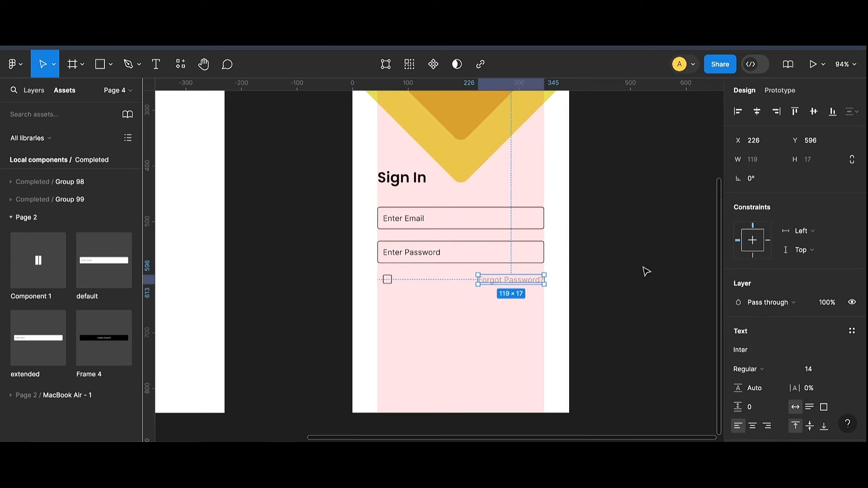
scroll(761, 319, "down", 4)
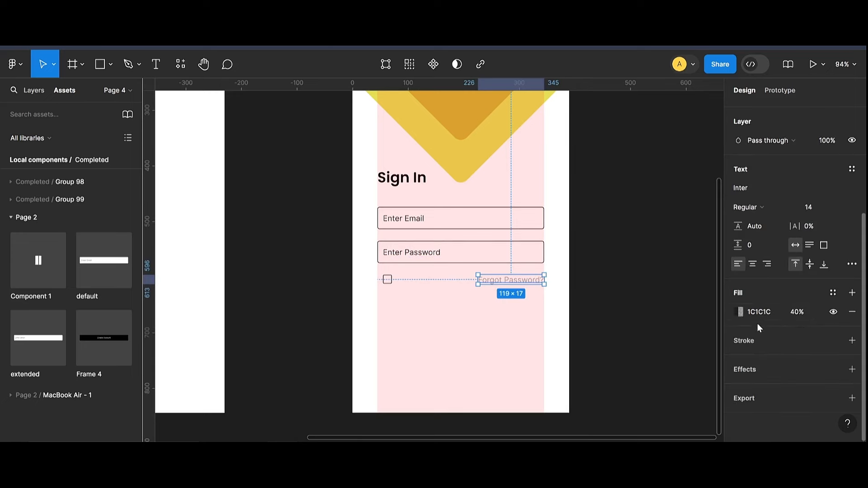
left_click(740, 312)
left_click(598, 301)
left_click(459, 135)
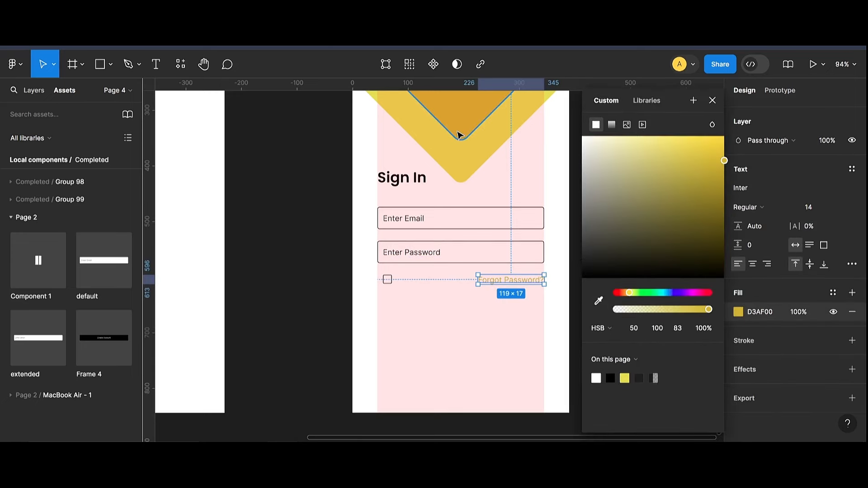
left_click(281, 263)
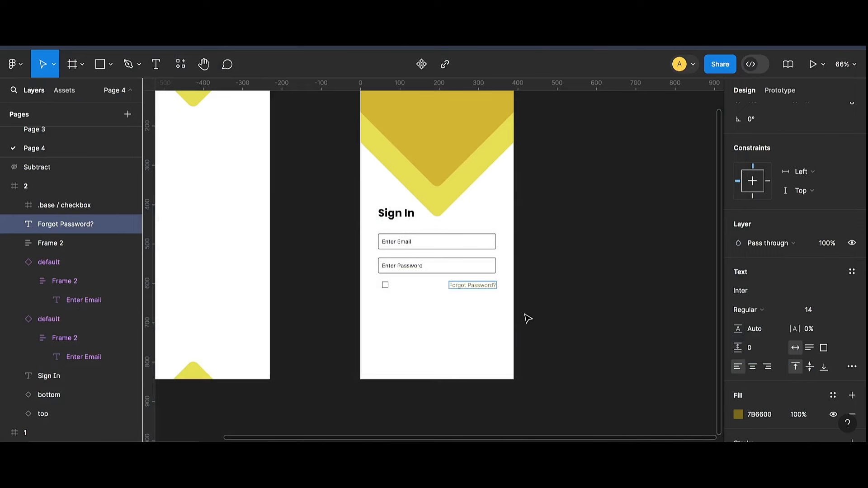
Duplicate the Forgot Password? text beside the checkbox and change the copy to "Remember me".
left_click(486, 283)
left_click_drag(480, 289, 421, 290)
scroll(429, 308, "up", 3)
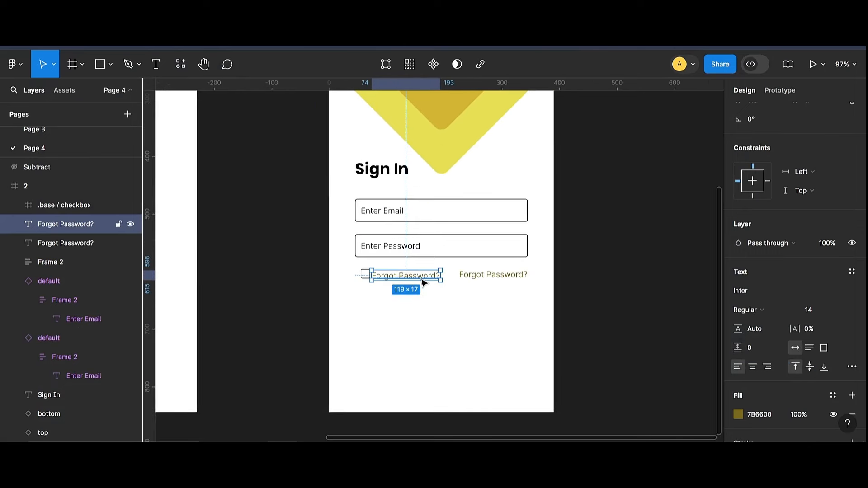
double_click(419, 276)
type("R")
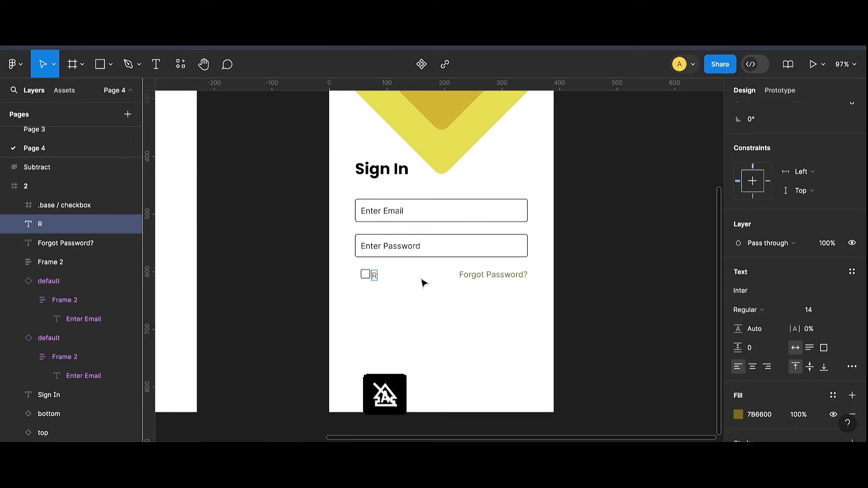
type("emember me")
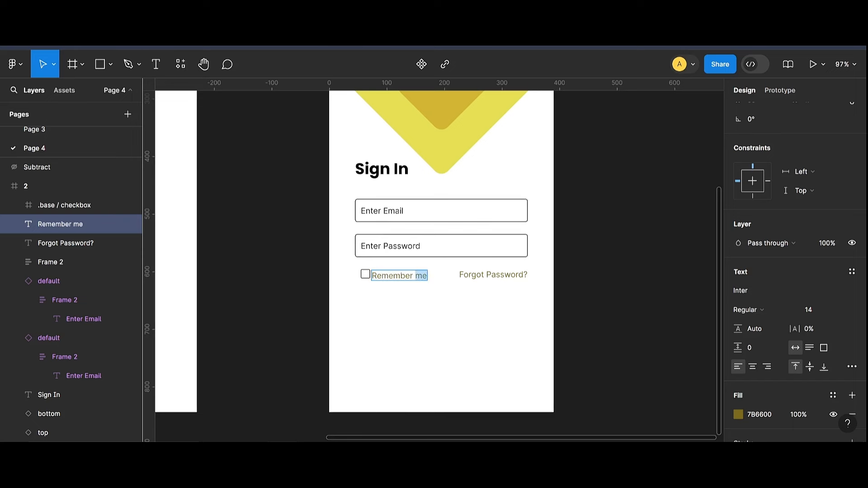
Replace the Remember me text's fill with grey 8F8F8F at 100% opacity.
scroll(783, 361, "down", 2)
left_click(851, 353)
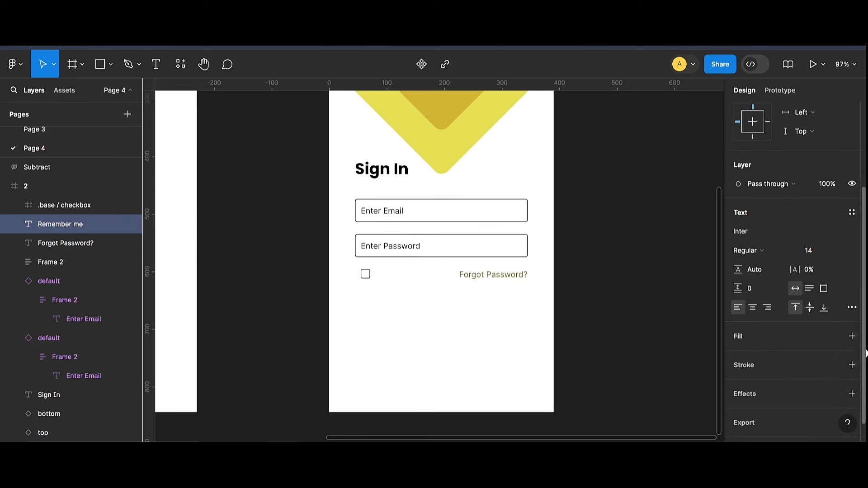
left_click(852, 336)
left_click(738, 355)
left_click_drag(589, 227, 579, 202)
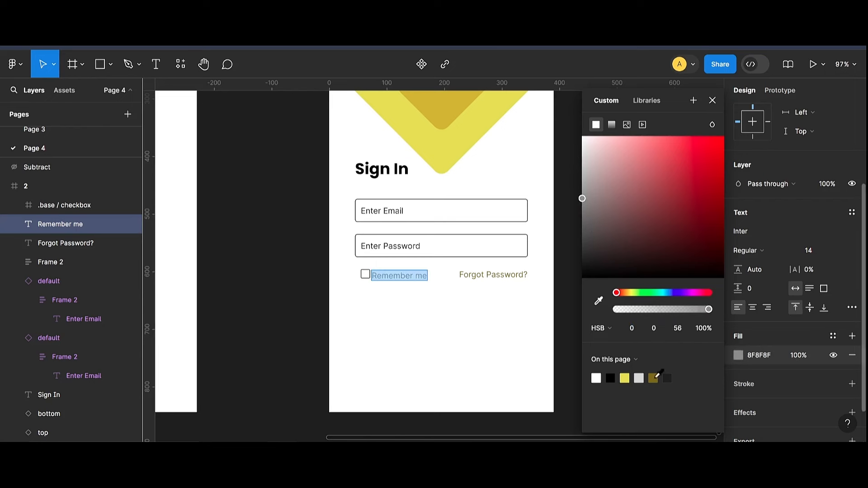
key("Escape")
key("Escape")
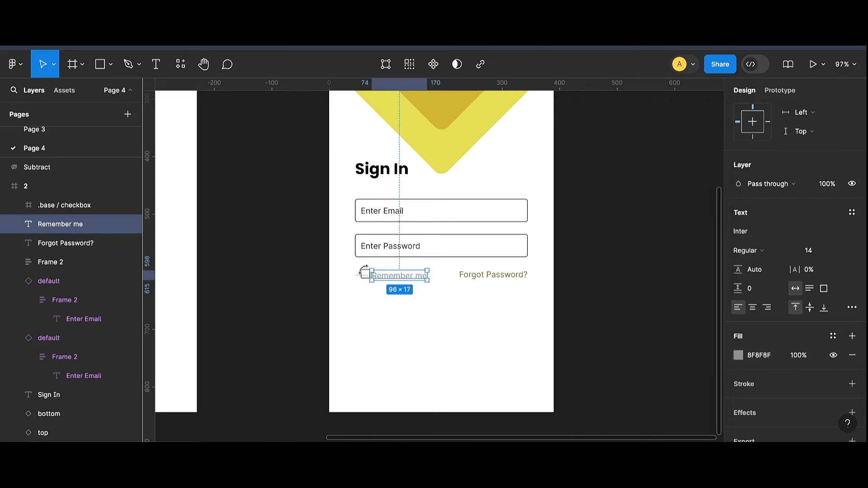
Recolour the checkbox's stroke with grey 8F8F8F to match the Remember me text.
left_click(365, 274)
left_click(738, 322)
left_click(581, 196)
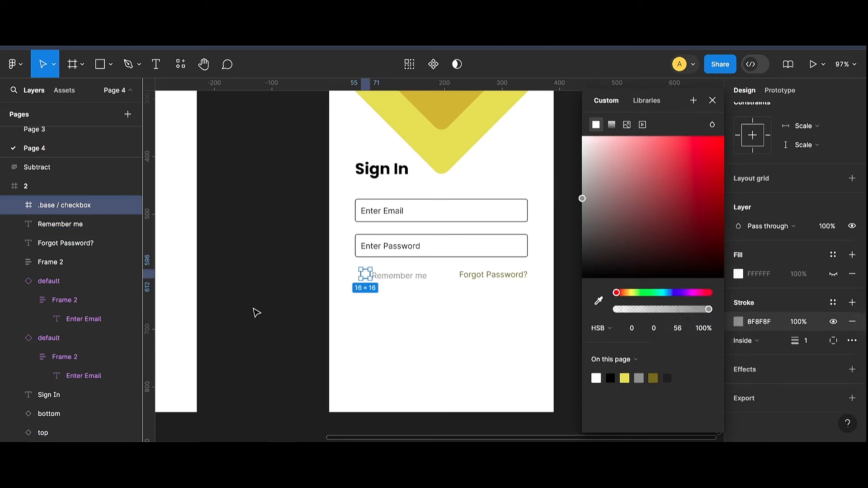
left_click(254, 310)
Align the Remember me text vertically with the checkbox, placing it at X 75, Y 595.
left_click(413, 276)
left_click_drag(411, 275, 411, 276)
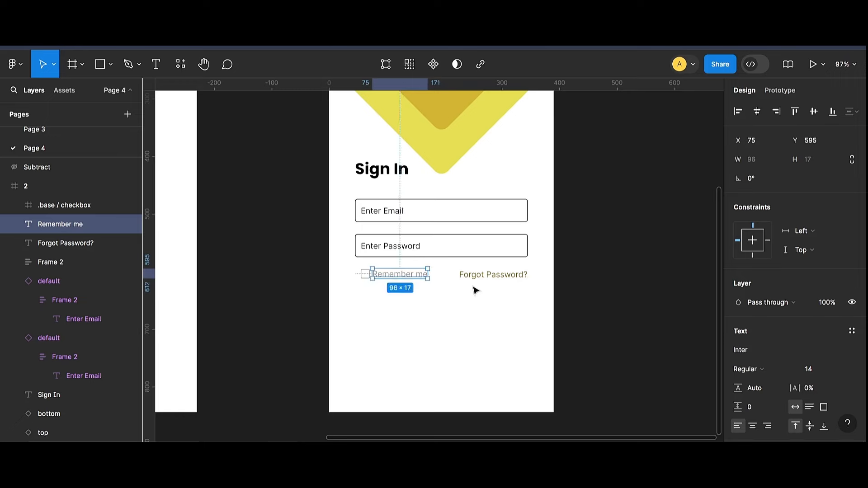
left_click(492, 275)
Show frame 2's one-column layout grid over the Sign In form.
scroll(389, 178, "up", 6)
key("Escape")
scroll(745, 306, "down", 2)
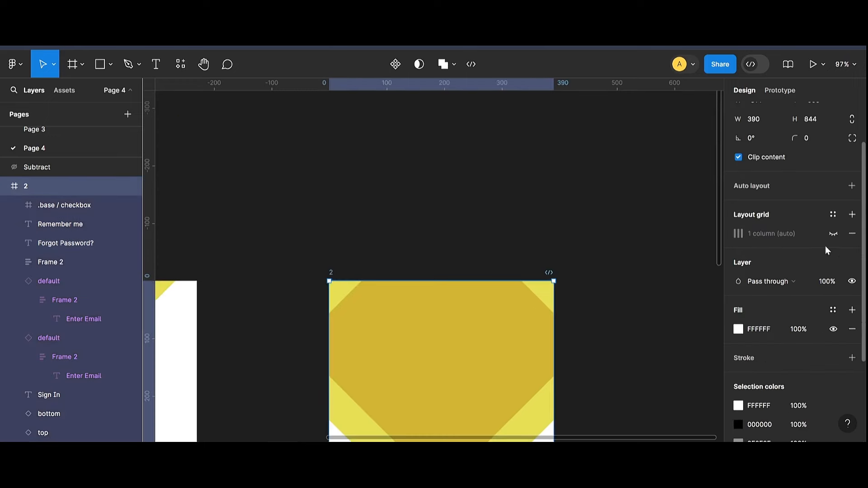
left_click(833, 233)
scroll(382, 347, "down", 6)
left_click(476, 284)
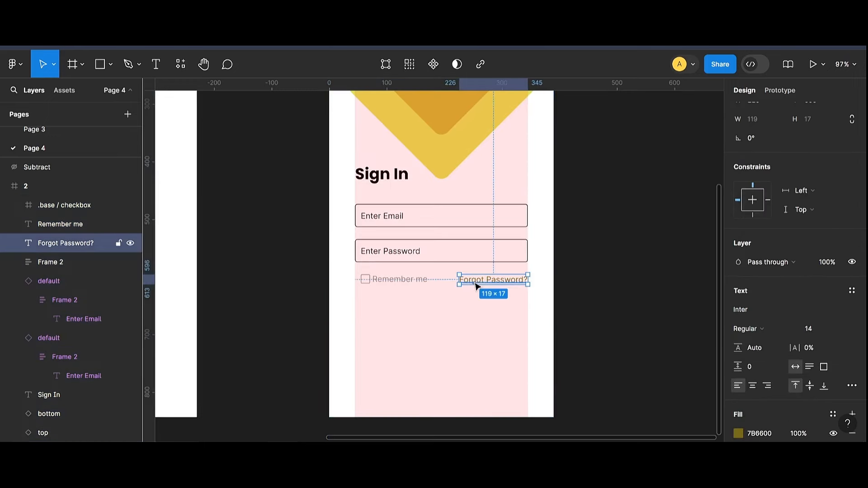
left_click(424, 281, "shift")
left_click(543, 324)
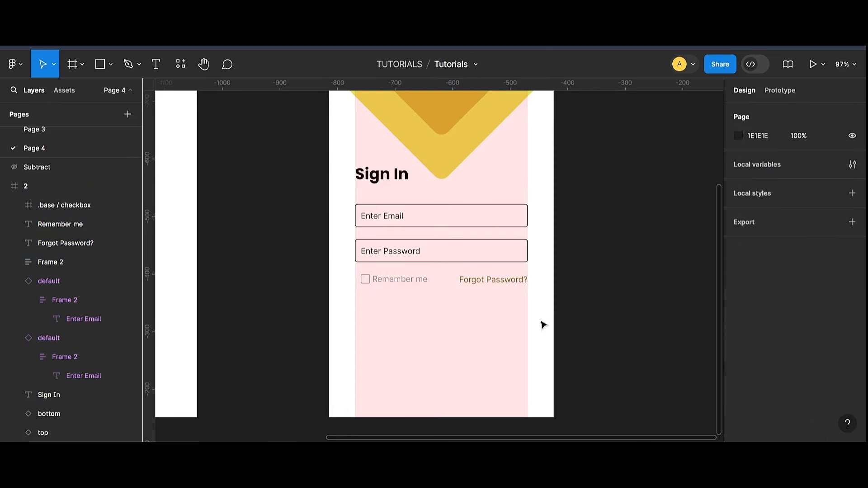
Shift the checkbox so that its left side meets the layout column's left edge.
left_click(367, 281)
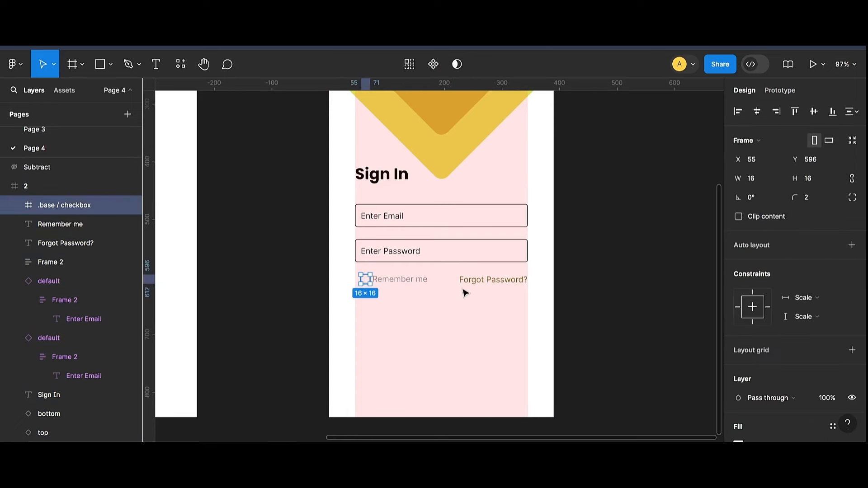
key("Right")
key("Right")
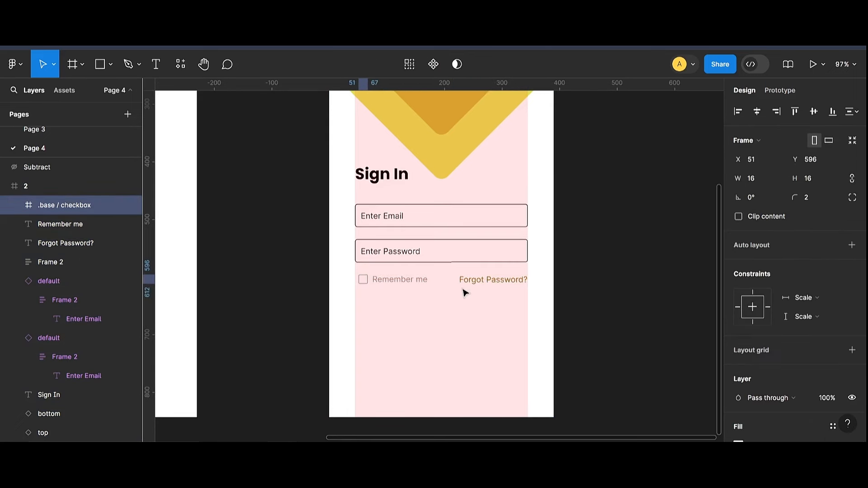
key("Left")
key("Left")
key("Left")
key("Left")
key("Left")
key("Left")
Move the Remember me text closer to the checkbox, at about X 68, Y 595.
left_click(415, 288)
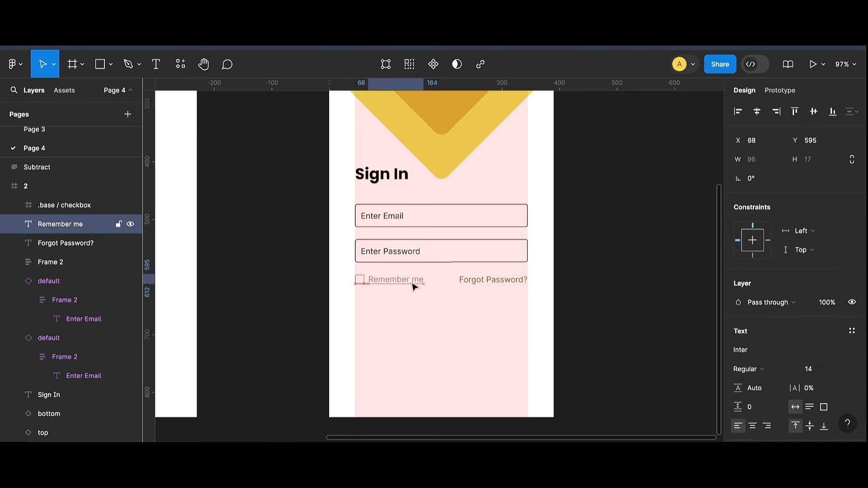
left_click(489, 283)
left_click(616, 282)
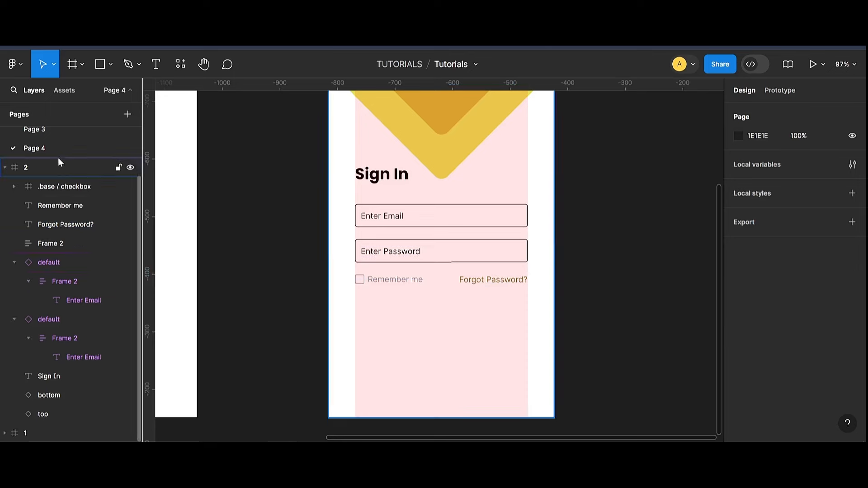
Draw a 300 × 40 rectangle spanning the layout column below the checkbox row, at X 45, Y 650.
left_click(64, 90)
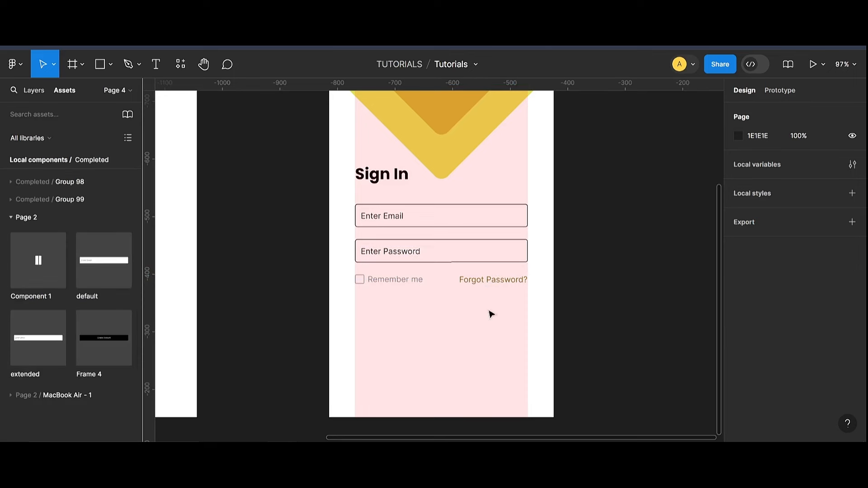
left_click(110, 65)
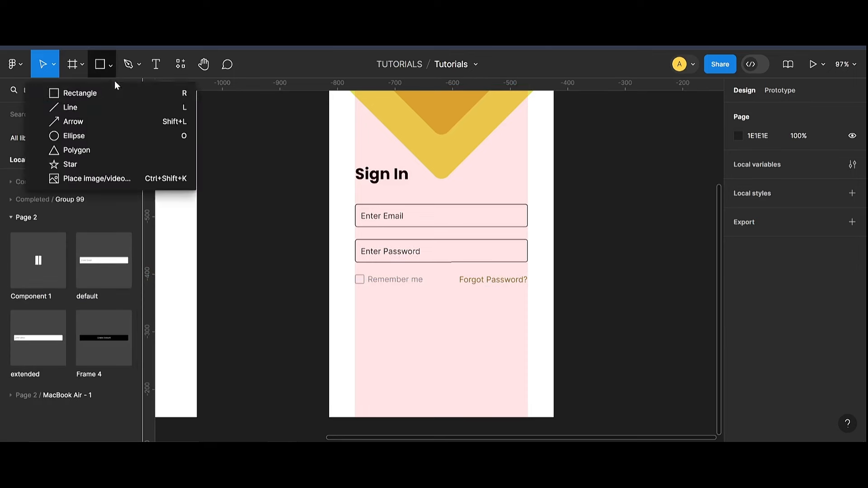
left_click(85, 91)
mouse_move(355, 302)
left_mouse_down()
mouse_move(457, 343)
mouse_move(526, 329)
left_mouse_up()
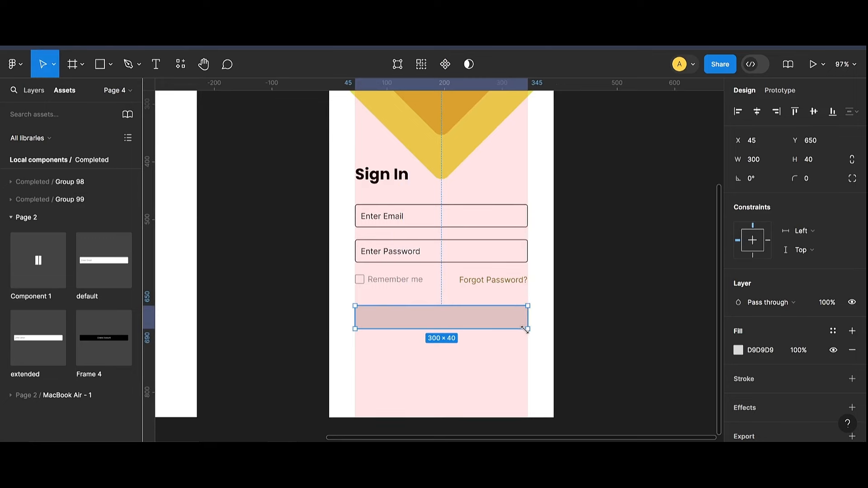
Fill the new rectangle with the darker yellow sampled from the inner diamond.
left_click(738, 352)
left_click(599, 301)
left_click(451, 112)
Try resampling the outer diamond's yellow fill from the canvas.
left_click(457, 143)
left_click(738, 350)
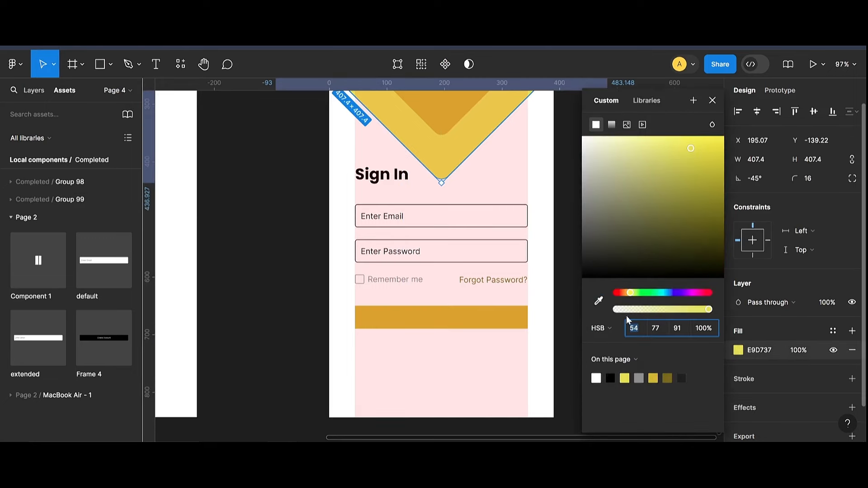
left_click(599, 301)
left_click(500, 185)
left_click(598, 301)
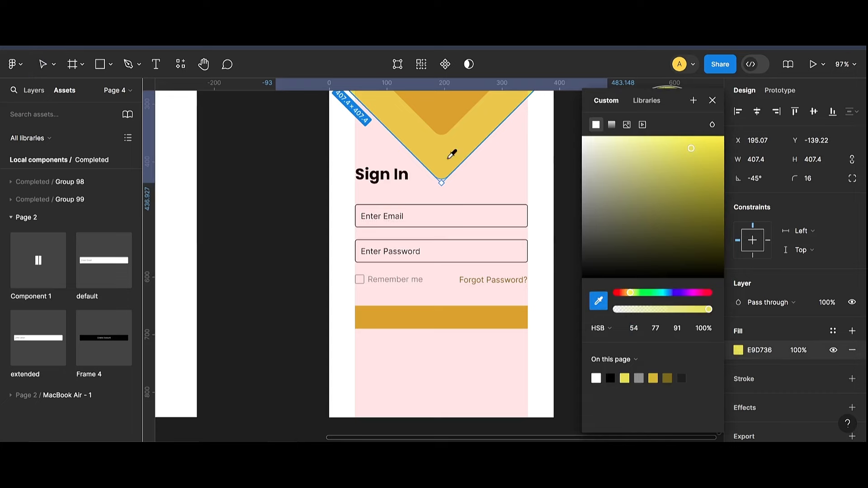
key("Escape")
left_click(712, 102)
left_click(604, 190)
scroll(493, 270, "up", 2)
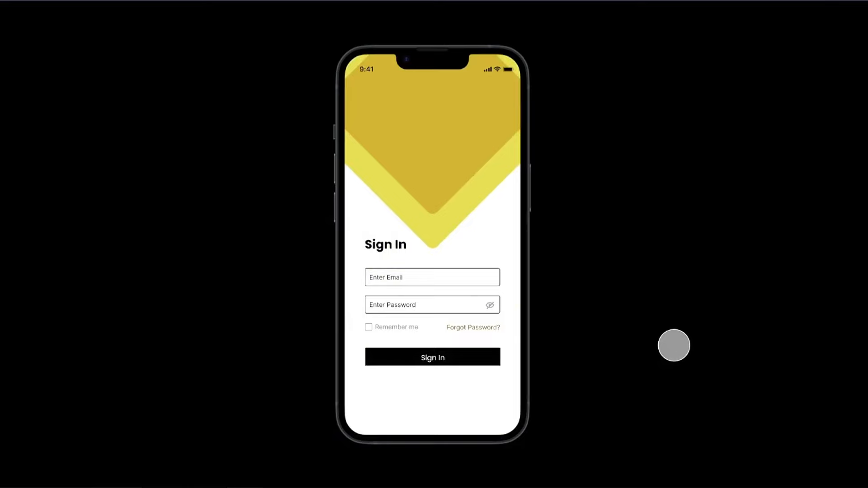
Test the Enter Email and Enter Password field animations in the prototype preview of the Sign In screen.
left_click(401, 275)
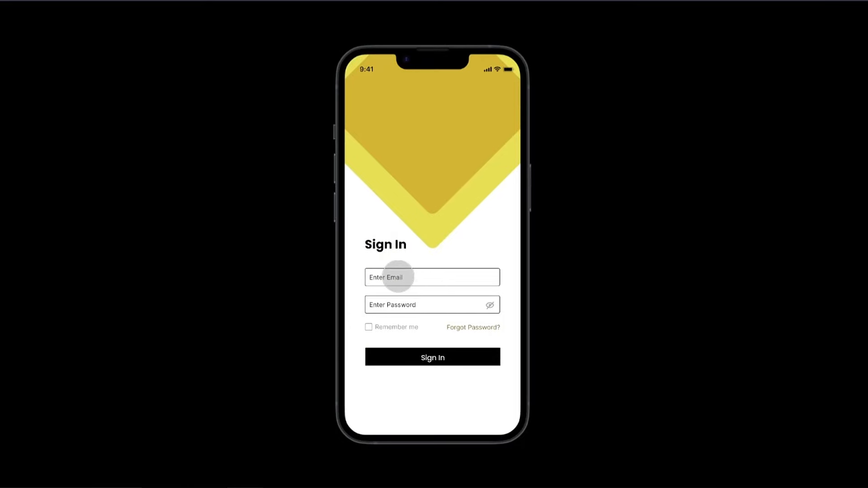
left_click(399, 278)
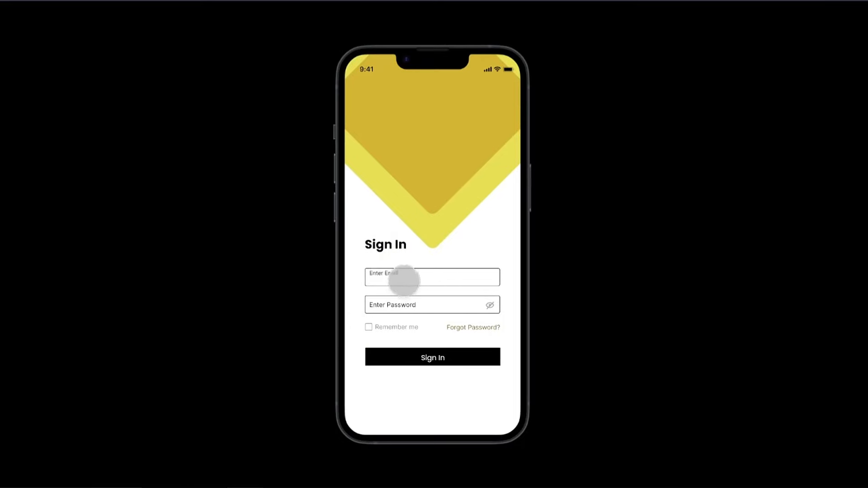
left_click(410, 305)
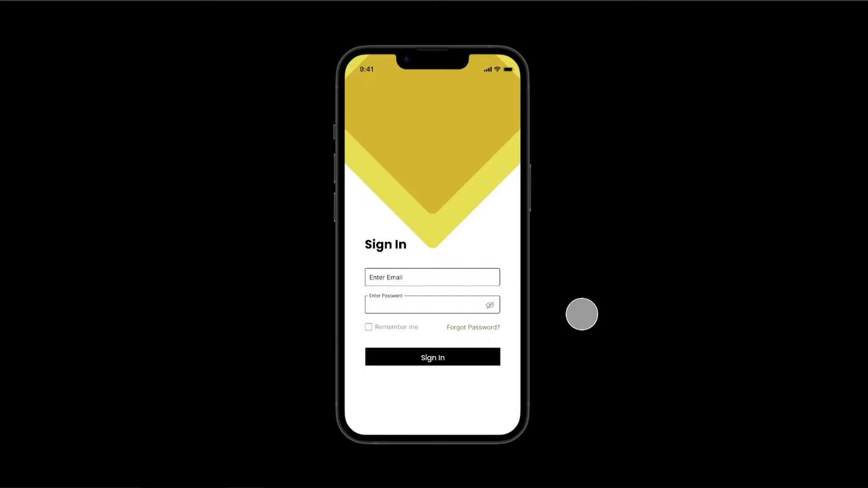
left_click(436, 305)
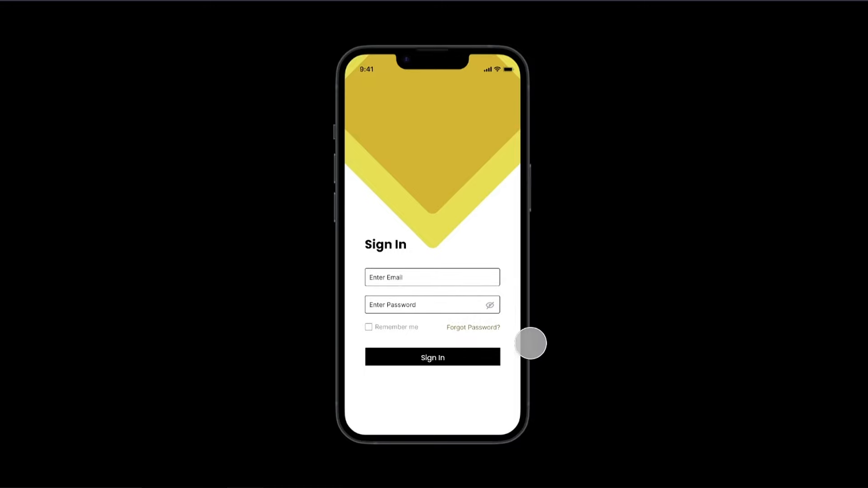
left_click(464, 358)
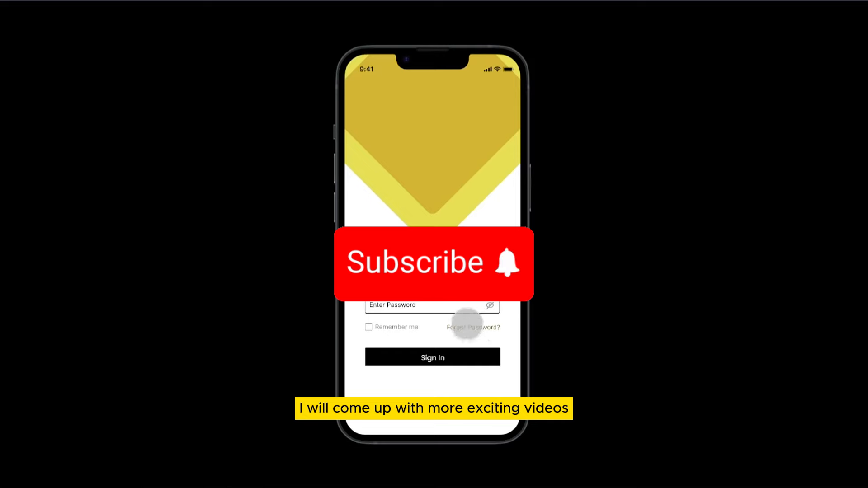
left_click(409, 305)
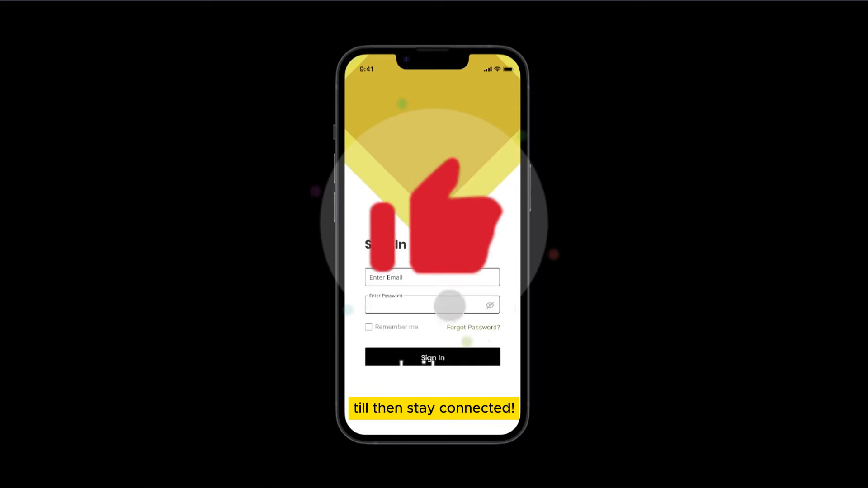